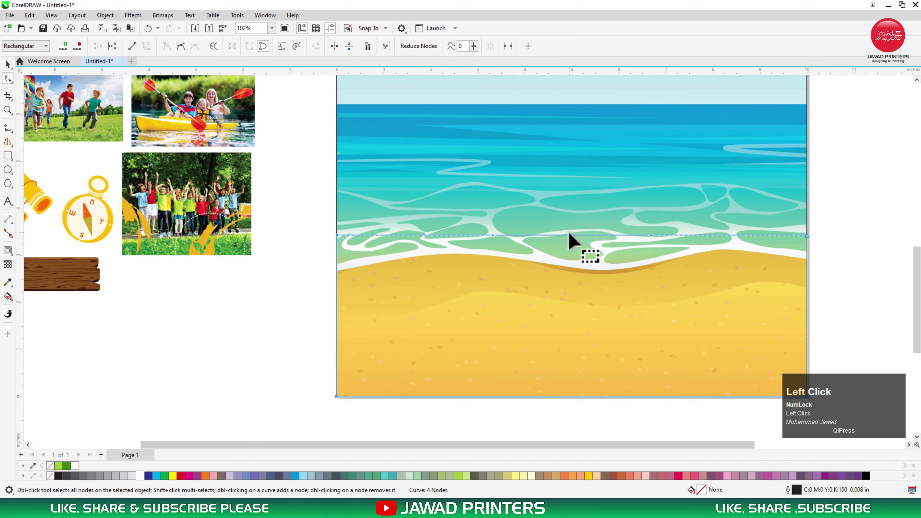
- Reshape the upper edge of the rectangle over the beach into a smooth hill-like arch with lowered ends
mouse_move(569, 234)
left_mouse_down()
mouse_move(568, 209)
mouse_move(579, 247)
left_mouse_up()
key("space")
key("space")
left_click_drag(855, 241, 778, 298)
left_click_drag(650, 245, 659, 225)
left_click_drag(508, 249, 467, 230)
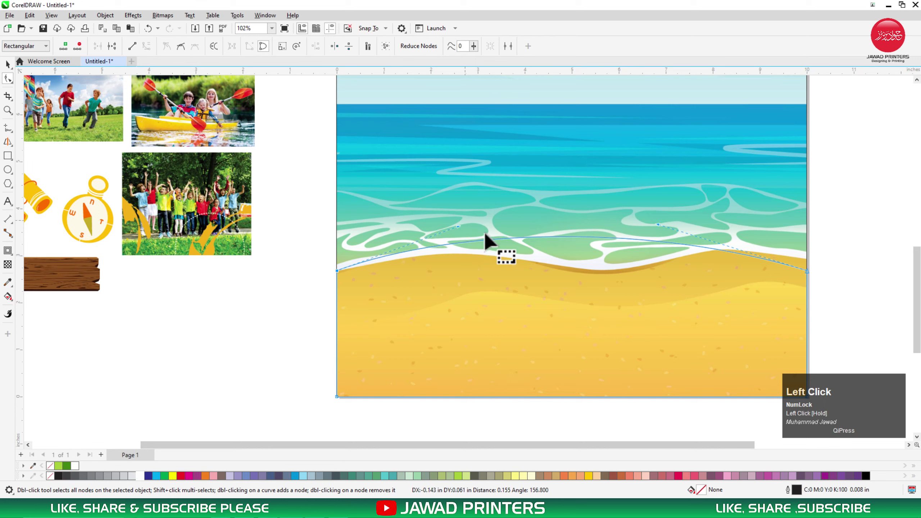
- Fill the arched shape with dark green (#428613), remove its outline and refine the curve of its upper edge
key("space")
left_click(67, 467)
right_click(56, 460)
key("space")
left_click(742, 249)
left_click_drag(678, 244, 695, 238)
key("space")
- Draw a square about 3 in wide in the sky near the page top and rotate it to about 351°
key("F3")
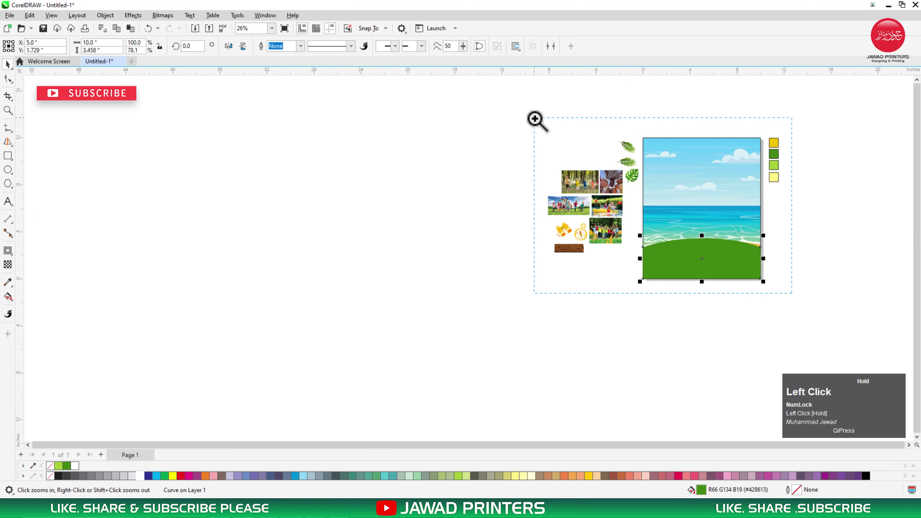
key("F2")
left_click_drag(748, 97, 373, 302)
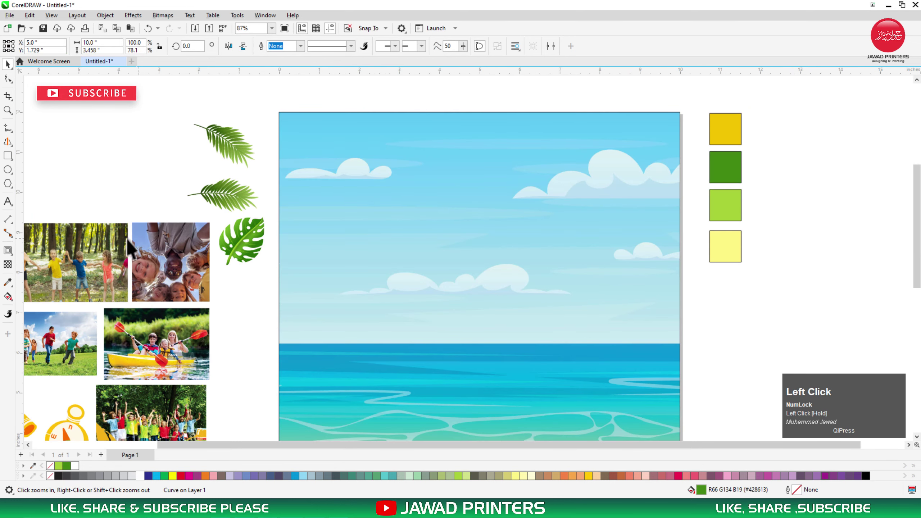
left_click(8, 155)
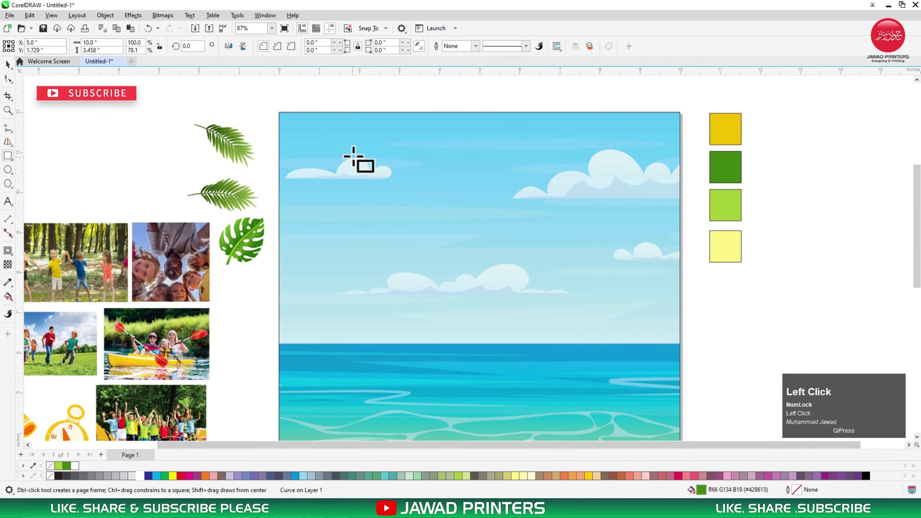
left_click_drag(357, 148, 406, 269)
key("space")
left_click_drag(444, 243, 432, 235)
left_click_drag(469, 266, 460, 277)
left_click(439, 215)
left_click_drag(432, 211, 536, 214)
key("ctrl+z")
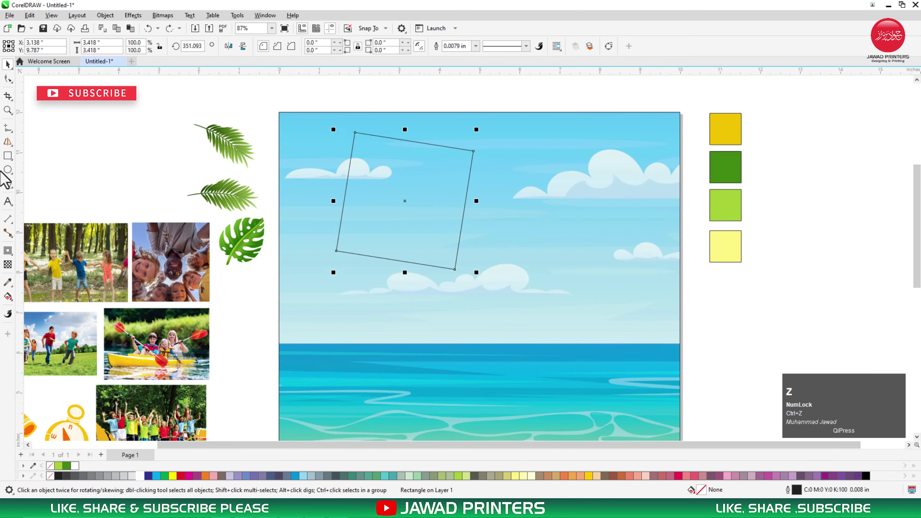
- Add an inner contour to the tilted square and duplicate the contoured square beside it on the right
left_click(7, 251)
left_click_drag(378, 144, 529, 160)
key("space")
right_click(528, 160, "ctrl")
- Center the two contoured squares horizontally on the page as one group and break them apart into separate objects
left_click(395, 175, "shift")
key("ctrl+g")
left_click(428, 317, "shift")
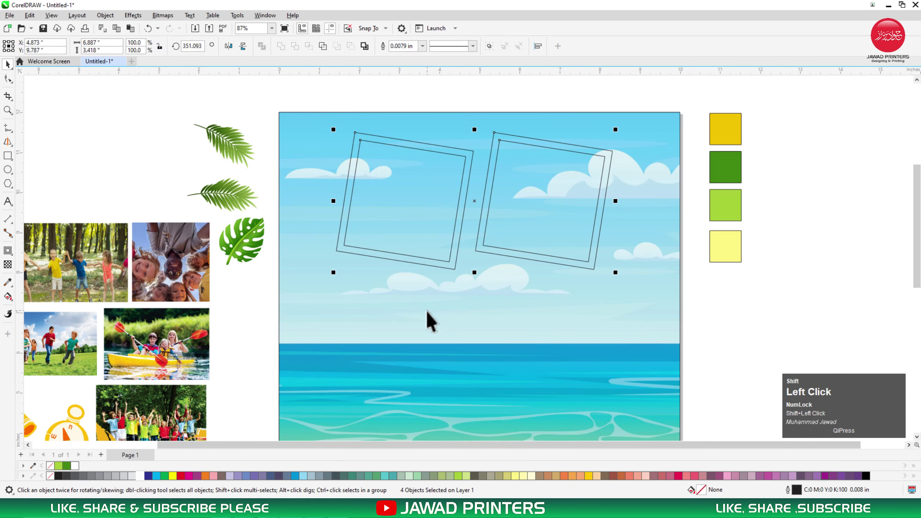
key("c")
left_click(521, 217)
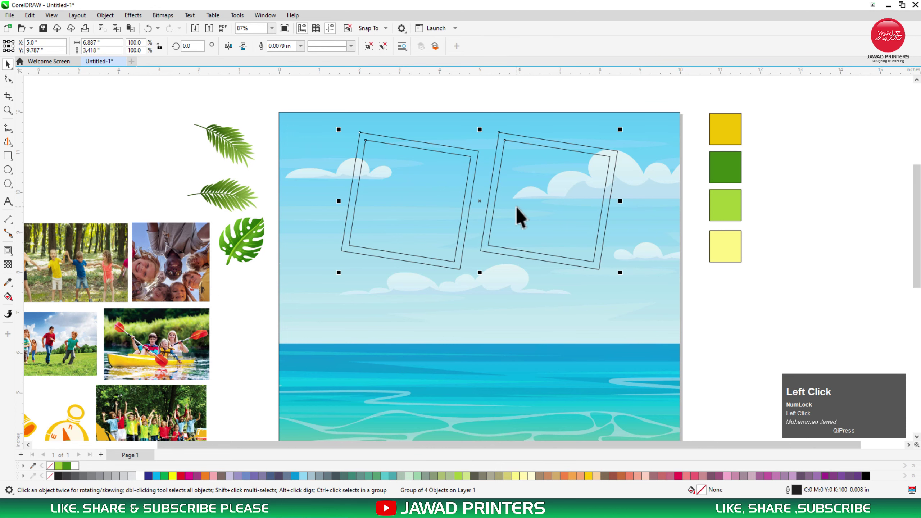
key("ctrl+k")
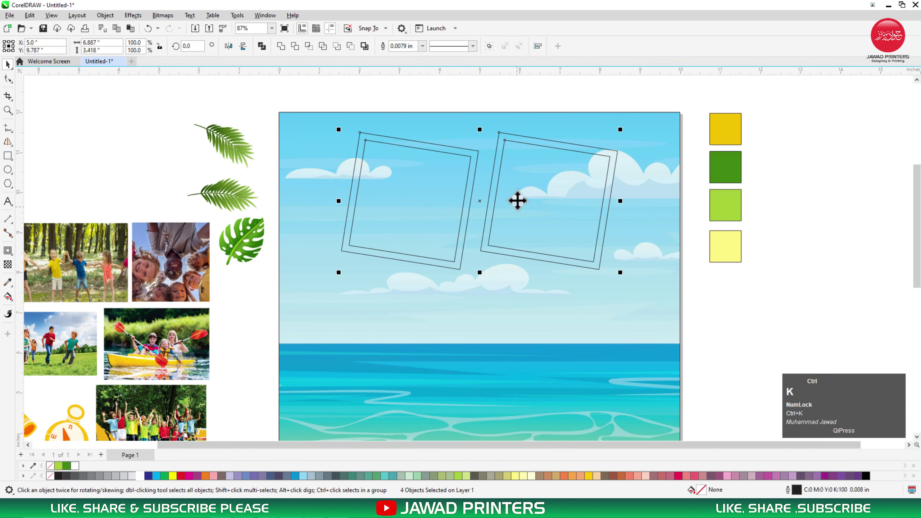
- Fill both outer tilted squares with white and remove their outlines
left_click(540, 138)
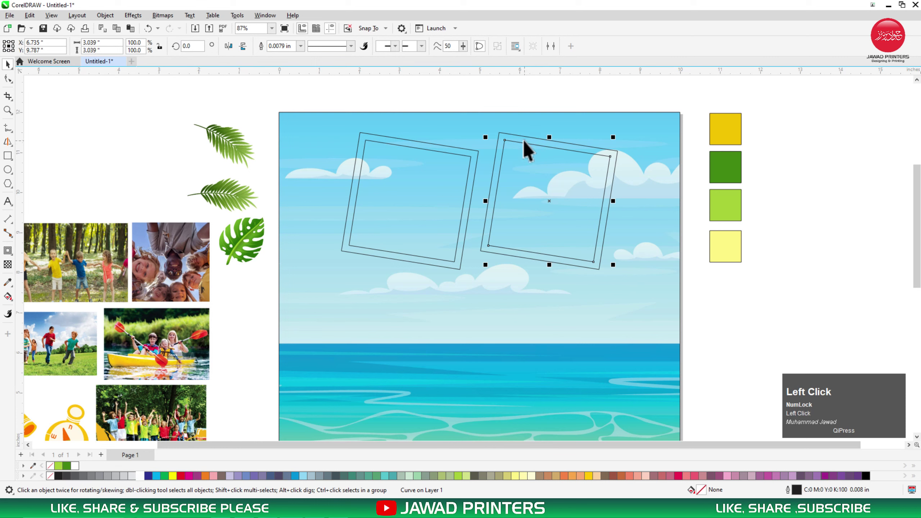
left_click(445, 145, "shift")
left_click_drag(438, 145, 439, 113)
key("ctrl+z")
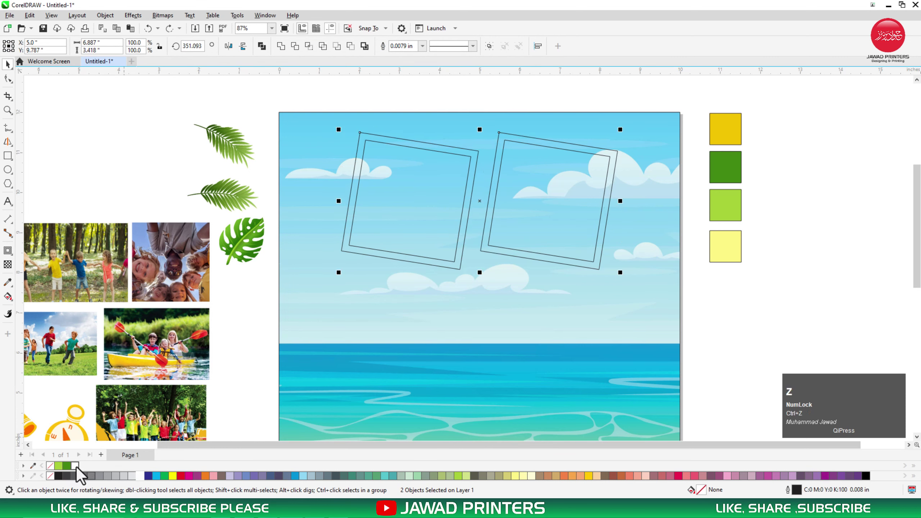
left_click(76, 466)
right_click(50, 466)
- PowerClip the photo of faces looking down in a circle into the left inner square
left_click(163, 261)
right_click(182, 251)
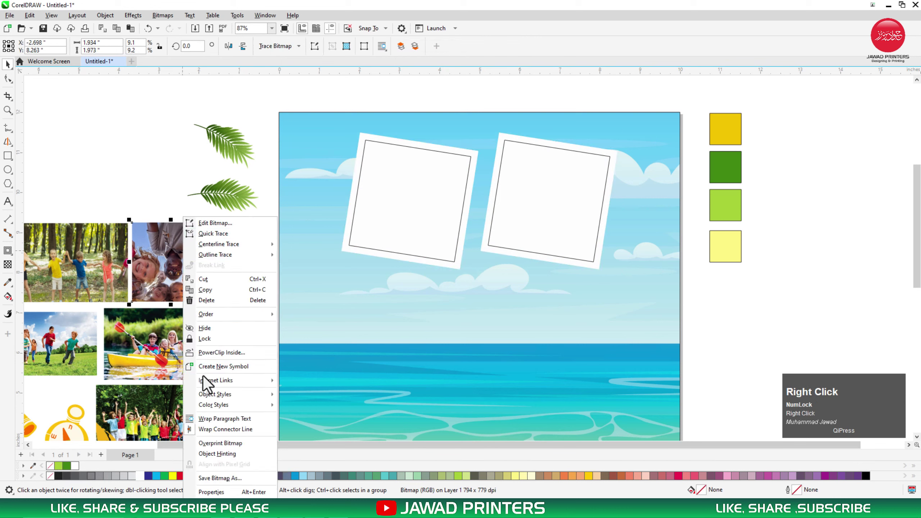
left_click(207, 355)
left_click(390, 205)
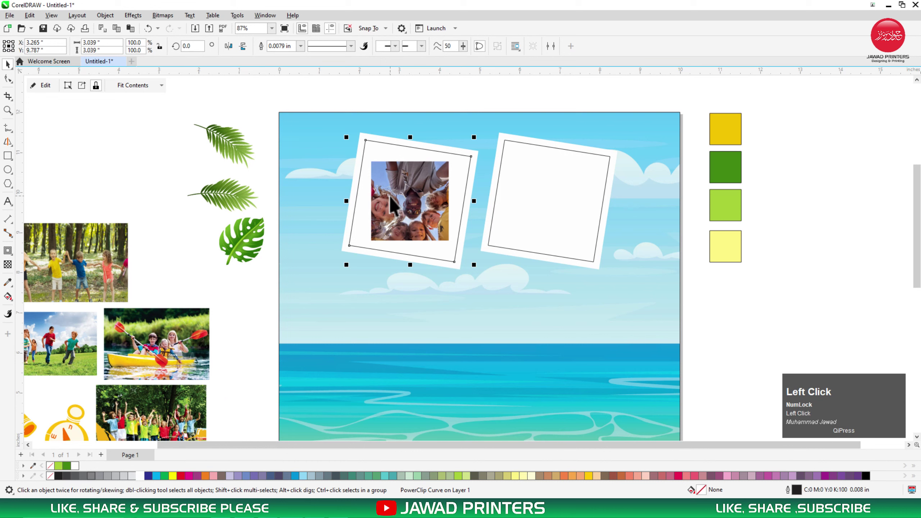
double_click(425, 191)
key("space")
double_click(424, 208)
key("space")
- Edit the left PowerClip's contents and enlarge the photo to about 3.3 in wide to fill the frame
left_click(43, 85)
left_click(446, 239, "shift")
left_click(444, 238, "shift")
left_click_drag(452, 244, 479, 271)
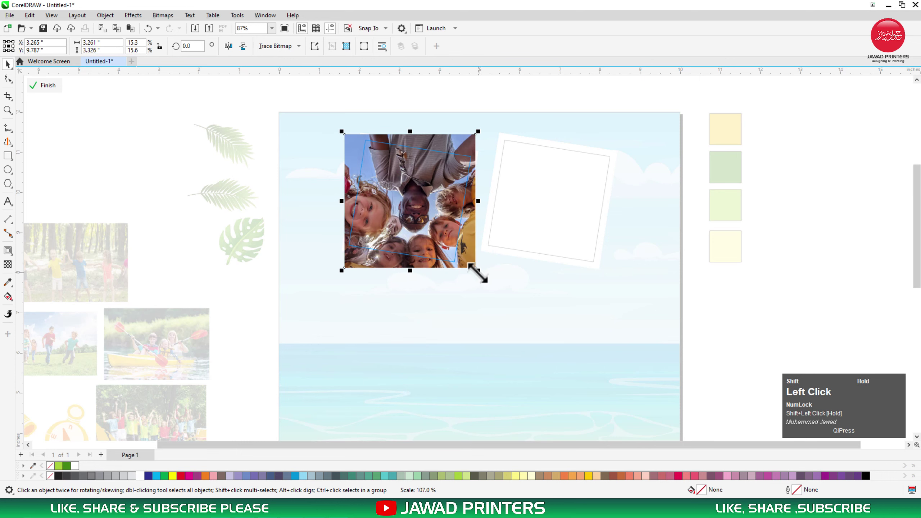
left_click(36, 88)
- PowerClip the forest photo of children into the right inner square and enlarge it to about 4.9 by 3.1 in
right_click(96, 263)
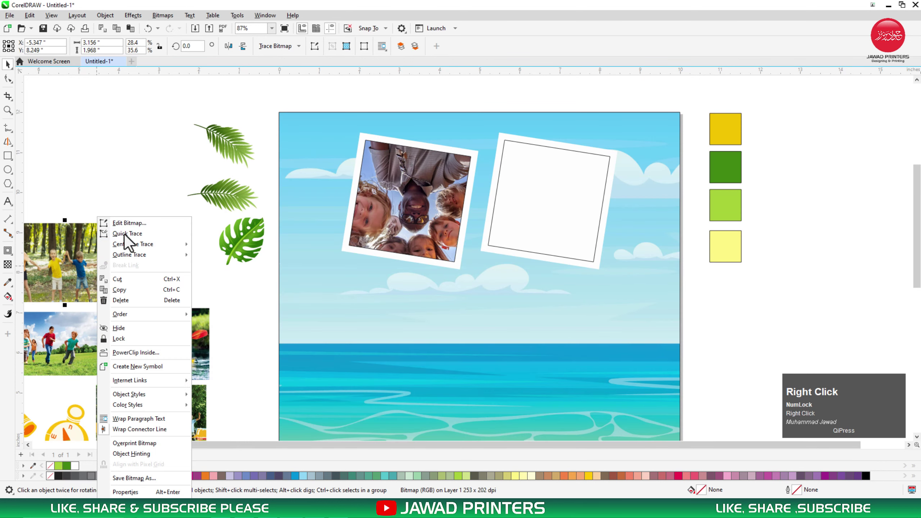
left_click(136, 352)
left_click(545, 209)
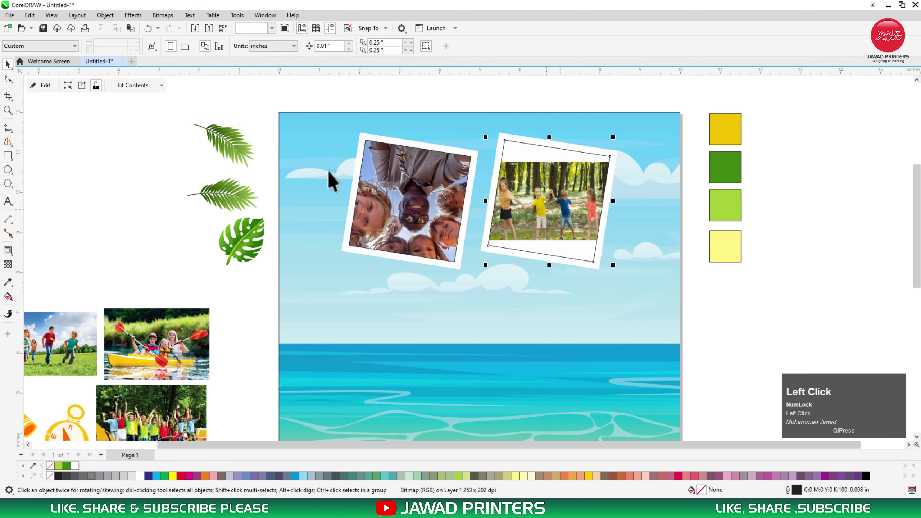
left_click(41, 86)
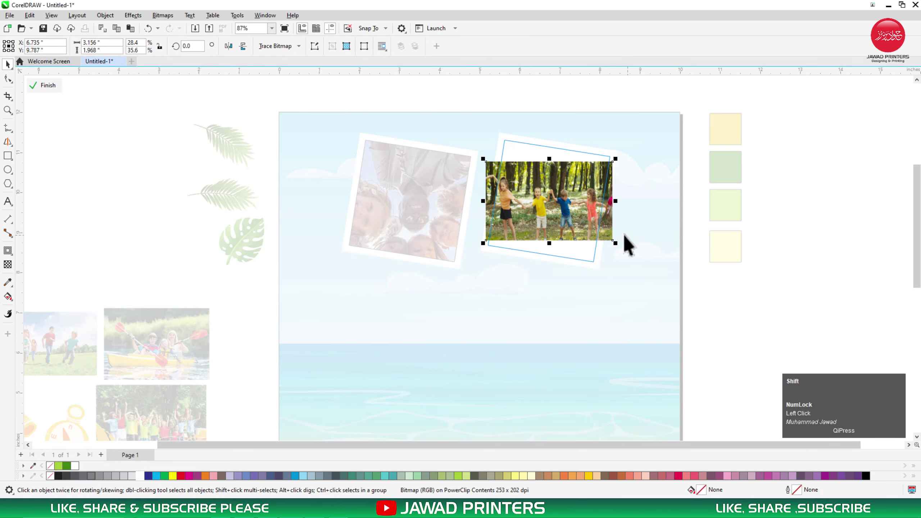
left_click_drag(616, 244, 641, 254)
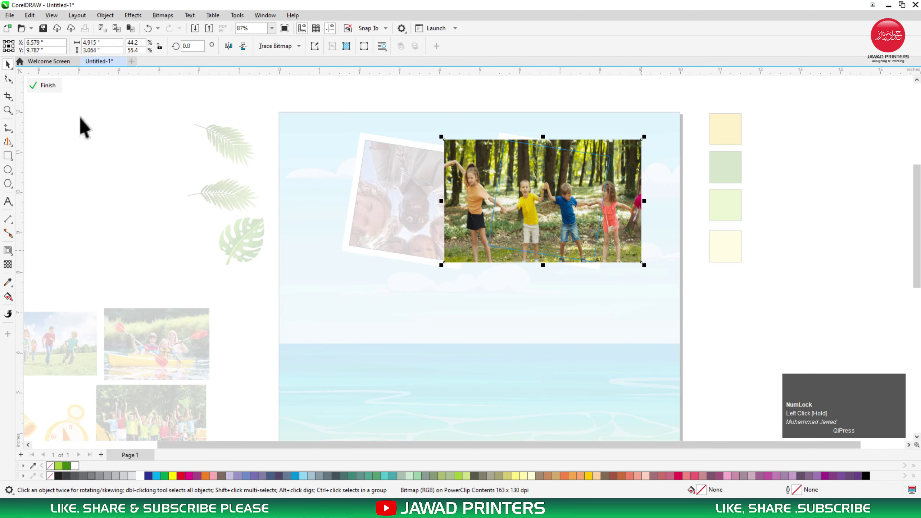
left_click(43, 85)
- Remove the outlines from both photo PowerClip squares
left_click(399, 196)
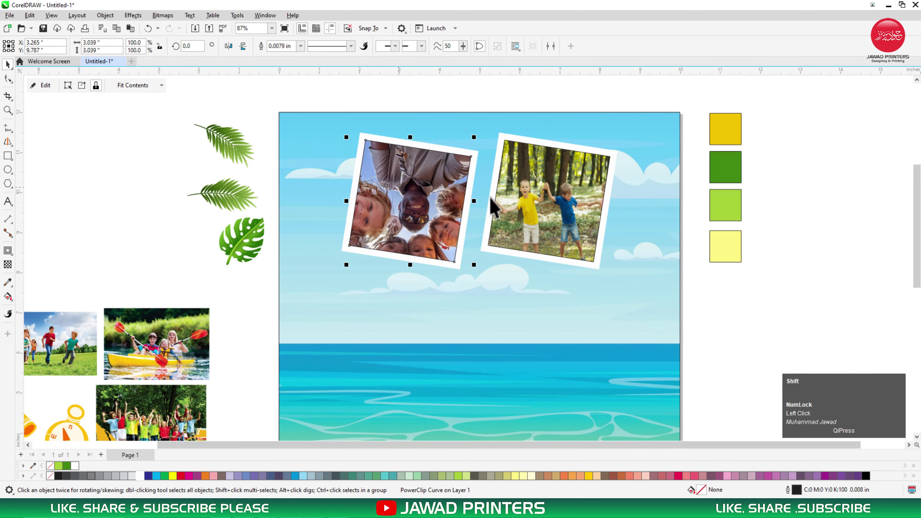
left_click(529, 204, "shift")
right_click(50, 476)
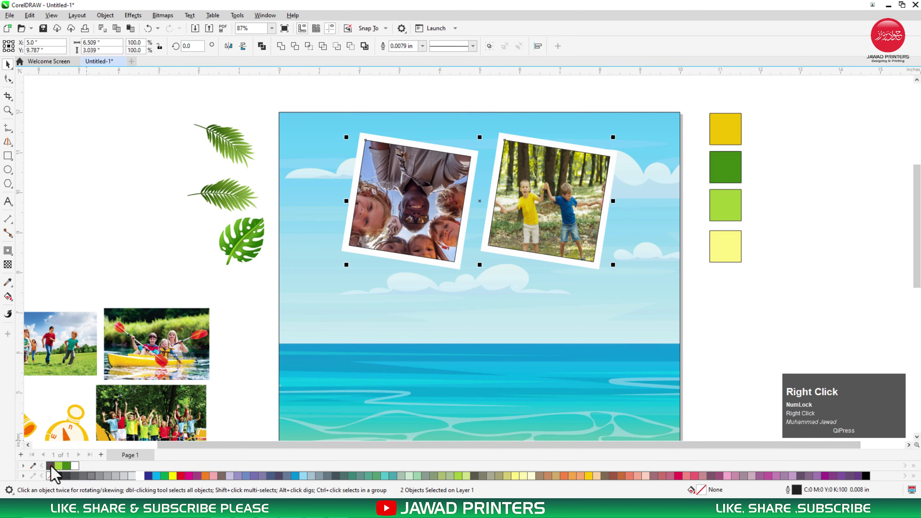
left_click(377, 154)
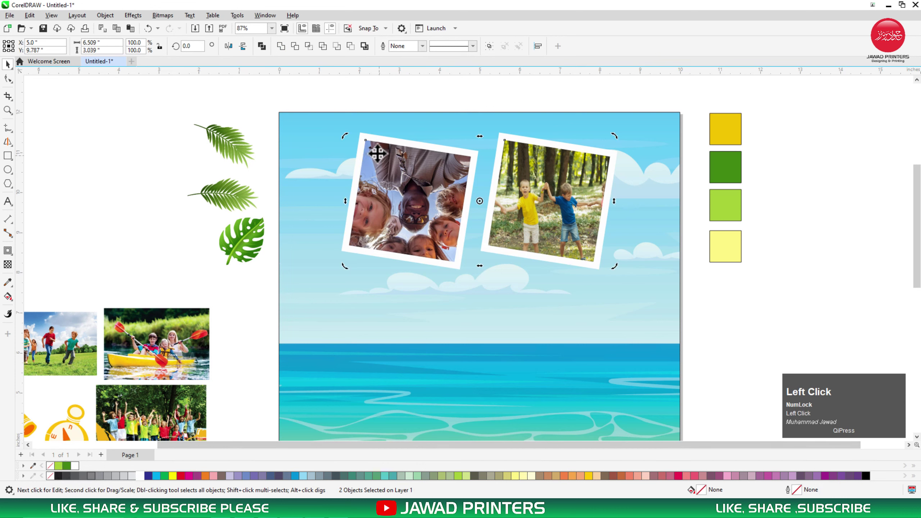
key("Escape")
- Group each clipped photo with its white frame
left_click(384, 147)
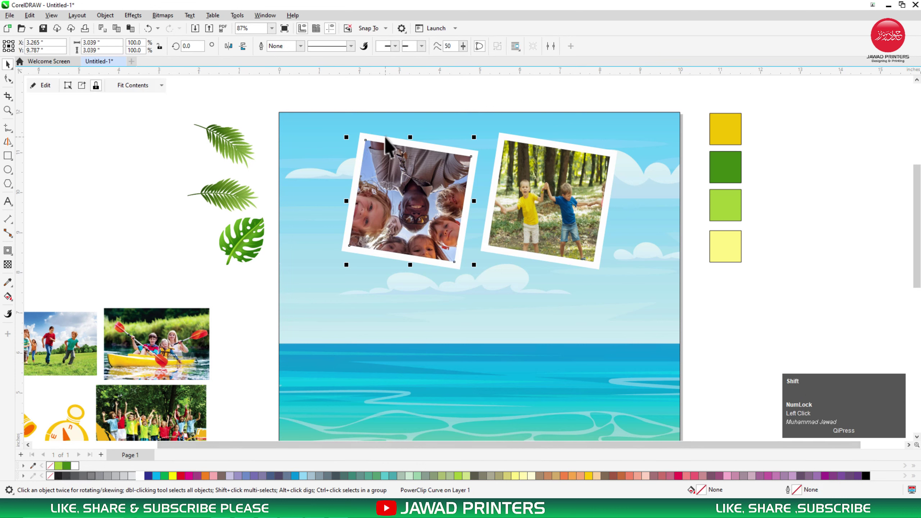
left_click(385, 138, "shift")
left_click(510, 155)
left_click(514, 138, "shift")
key("ctrl+g")
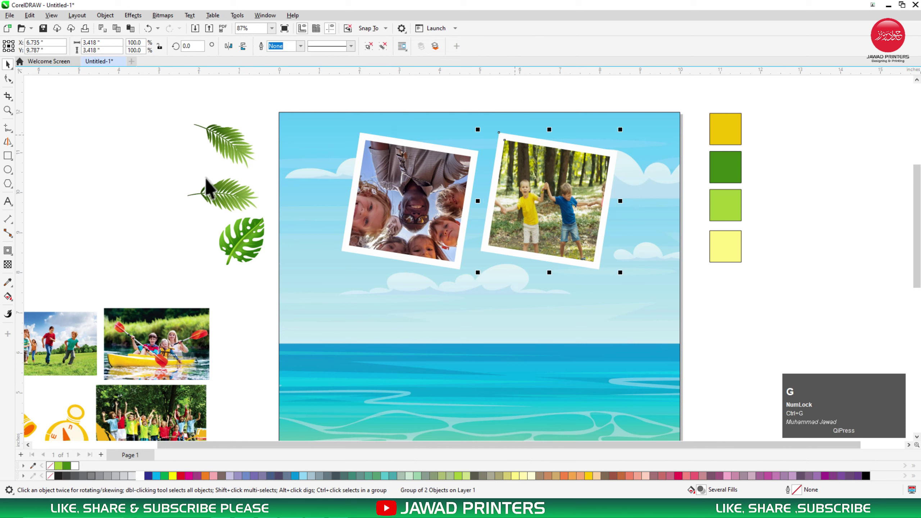
- Place the topmost palm leaf at the page's upper-left corner and enlarge it to about 2.3 by 2 in
left_click(222, 145)
left_click_drag(239, 138, 304, 130)
left_click_drag(330, 166, 359, 191)
- Move the two framed photos closer together in the sky area
left_click(418, 190)
left_click_drag(438, 181, 428, 185)
left_click_drag(548, 200, 529, 198)
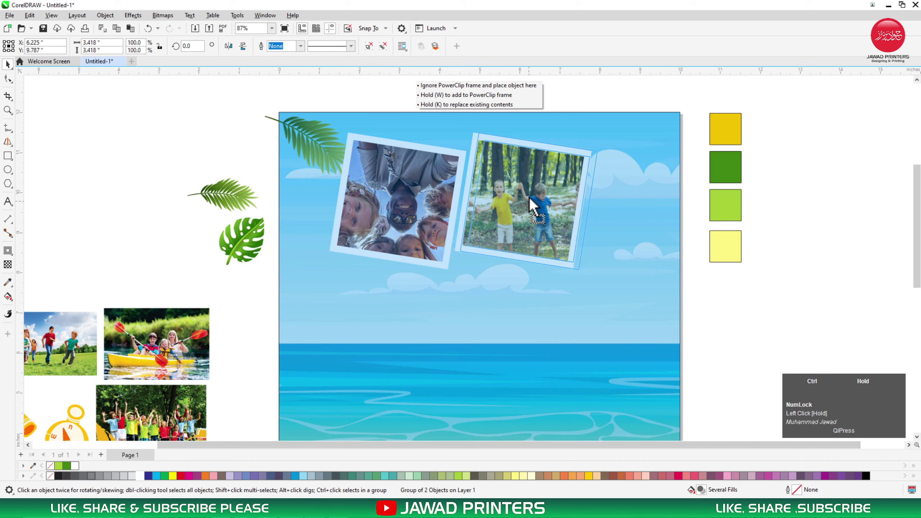
- Group the two framed photos and center them horizontally on the page
left_click(422, 202, "shift")
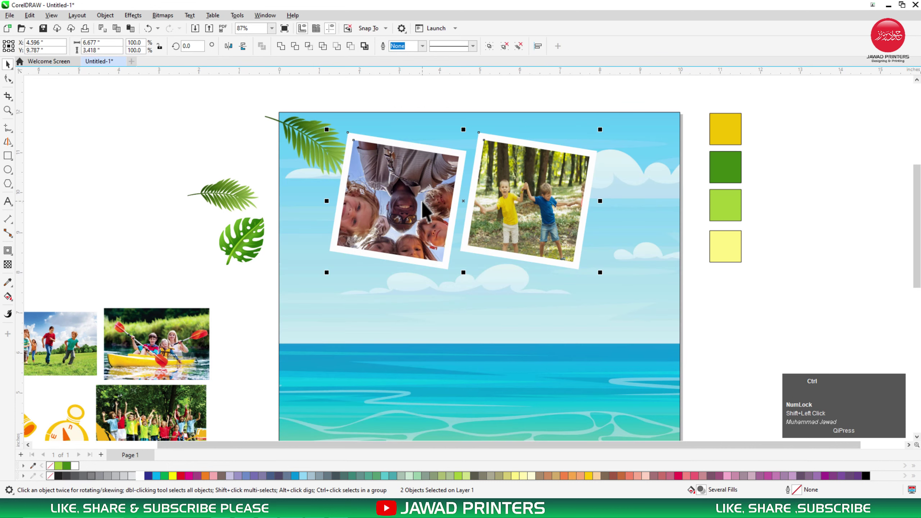
left_click(405, 308, "shift")
key("c")
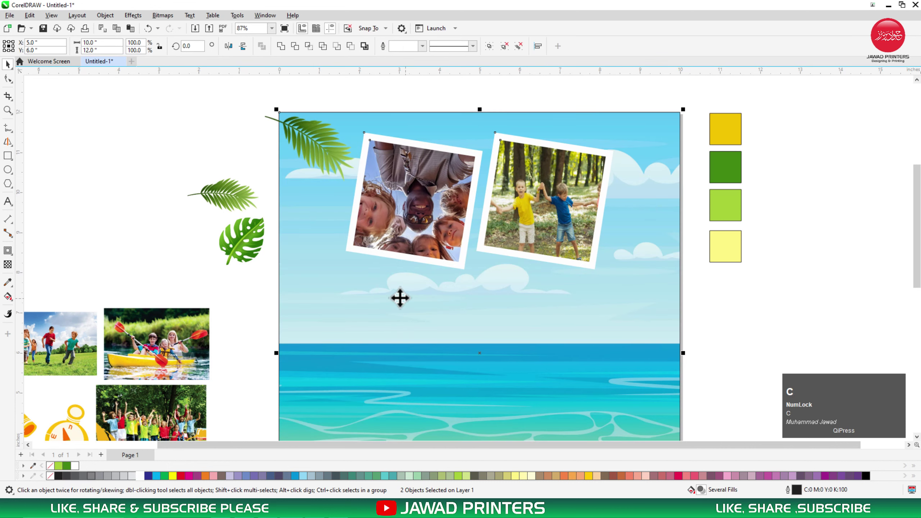
left_click(401, 298, "shift")
key("ctrl+g")
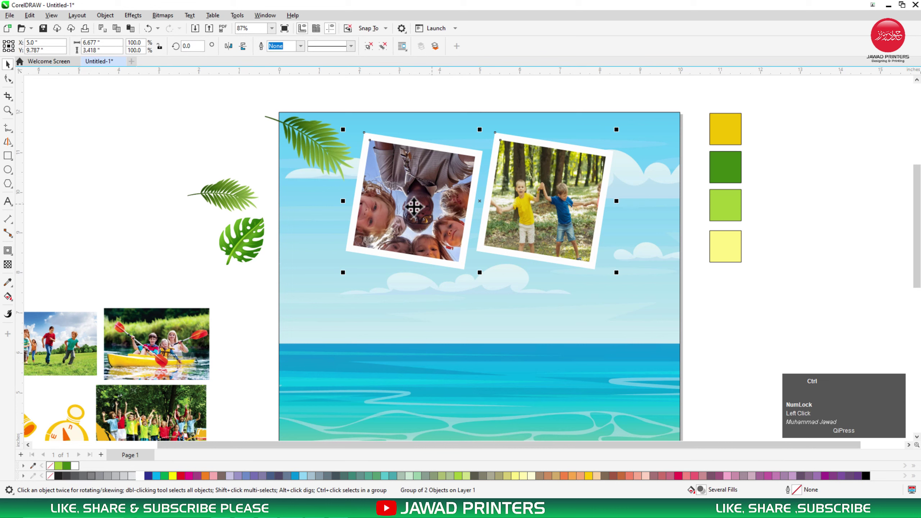
- Enlarge the corner palm leaf to about 3.4 by 3 in in front of the photos and mirror a copy to the page's upper-right corner
left_click(304, 145)
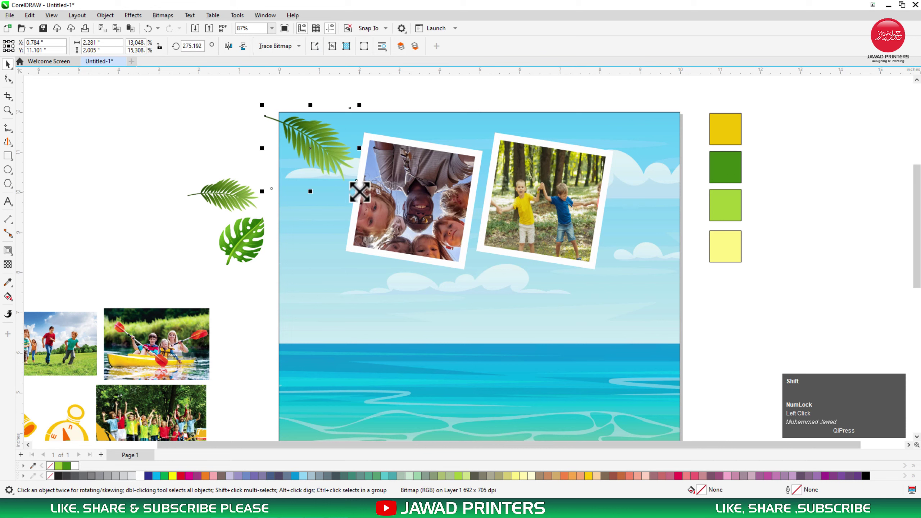
left_click_drag(359, 191, 377, 204)
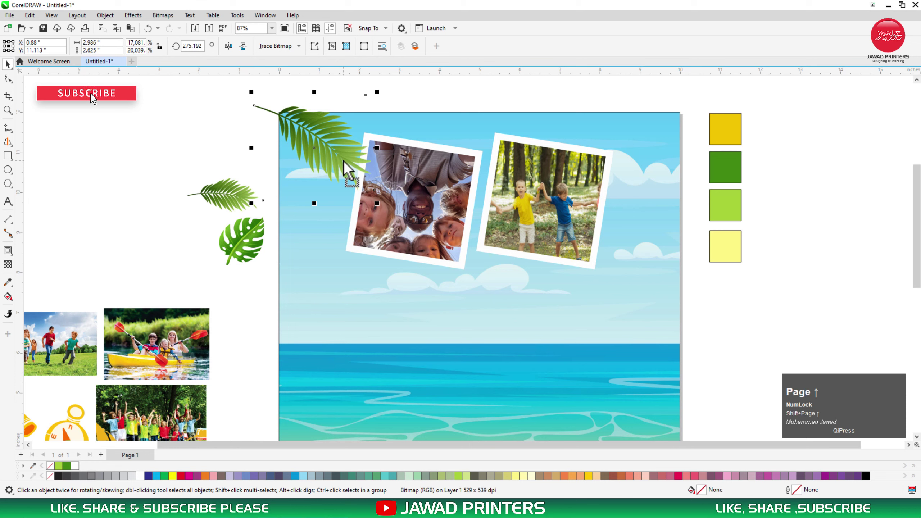
left_click_drag(377, 203, 387, 215)
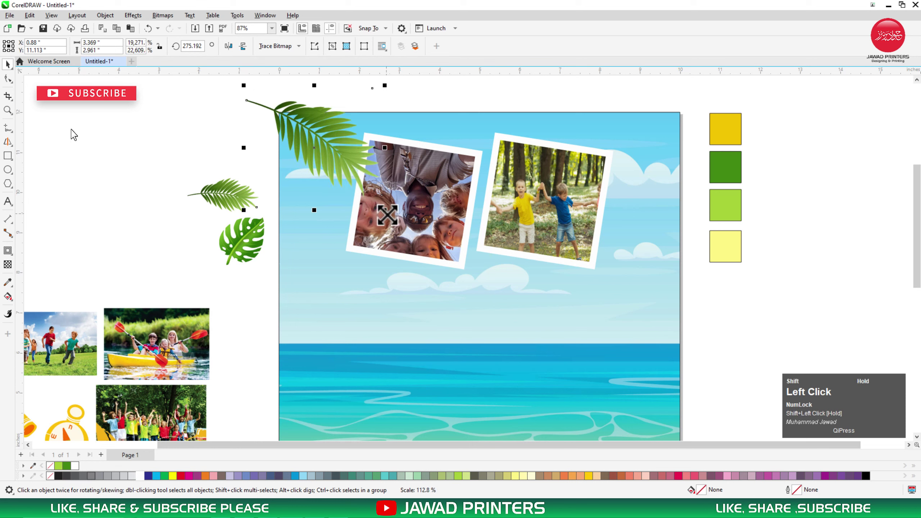
mouse_move(324, 163)
left_mouse_down()
mouse_move(337, 165)
mouse_move(320, 149)
mouse_move(319, 156)
left_mouse_up()
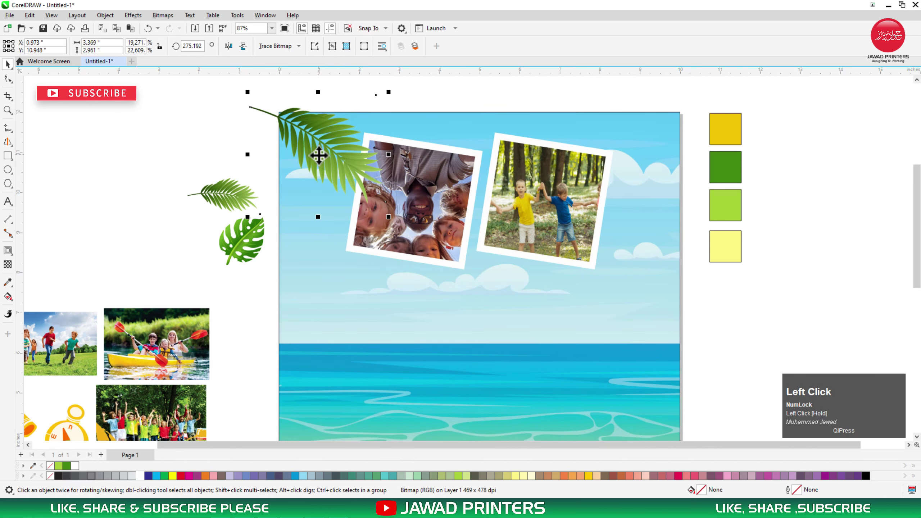
left_click_drag(248, 155, 621, 152)
right_click(444, 153)
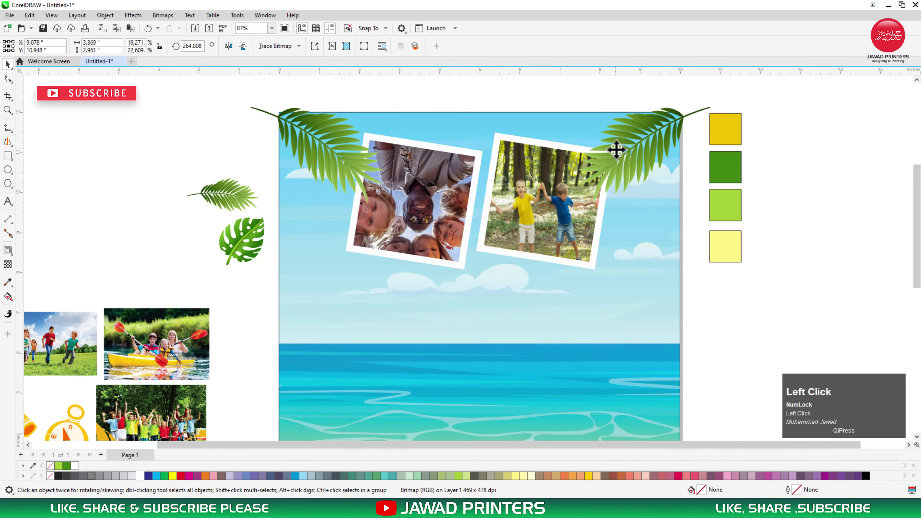
- Place the second palm leaf over the left photo's lower edge at about 4.1 by 2.7 in, in front, and mirror a copy to the page's right edge
left_click_drag(231, 191, 305, 223)
left_click_drag(336, 254, 373, 277)
key("shift+Page_Up")
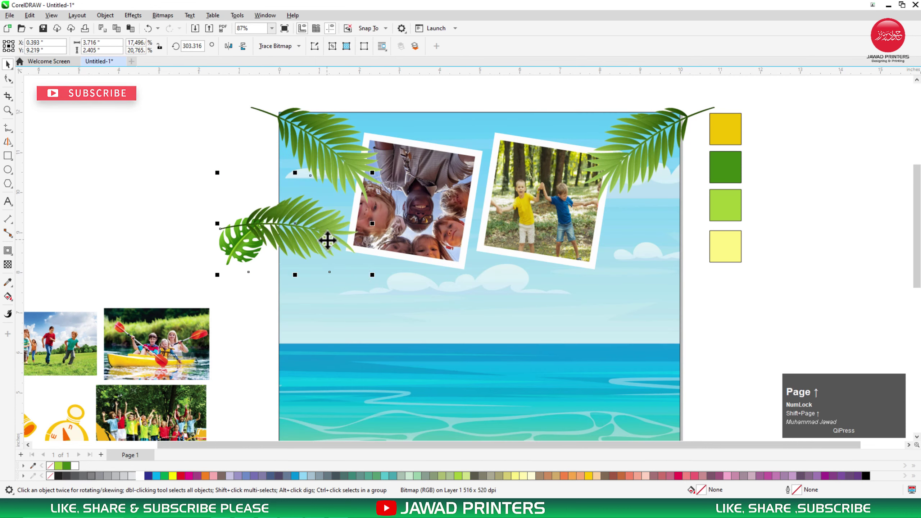
left_click_drag(373, 275, 388, 286)
left_click_drag(341, 253, 336, 260)
left_click_drag(217, 238, 660, 251)
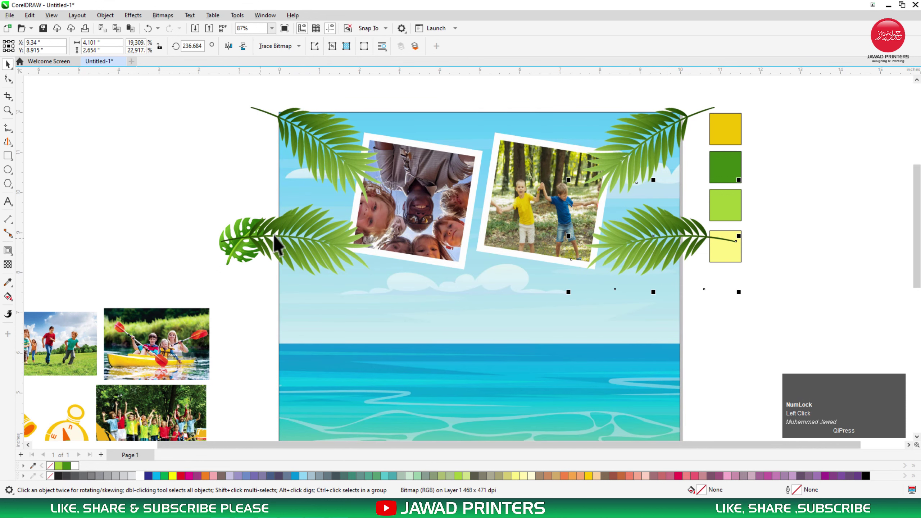
- PowerClip the four palm leaves and the framed photos inside the page-sized background rectangle
key("F3")
key("F2")
left_click_drag(585, 131, 326, 351)
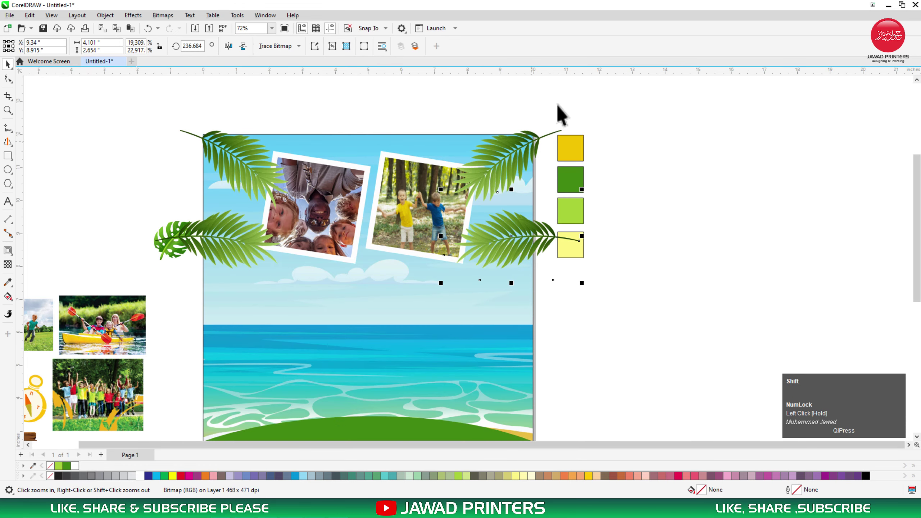
left_click(524, 149, "shift")
left_click(431, 208, "shift")
left_click(331, 198, "shift")
left_click(203, 234, "shift")
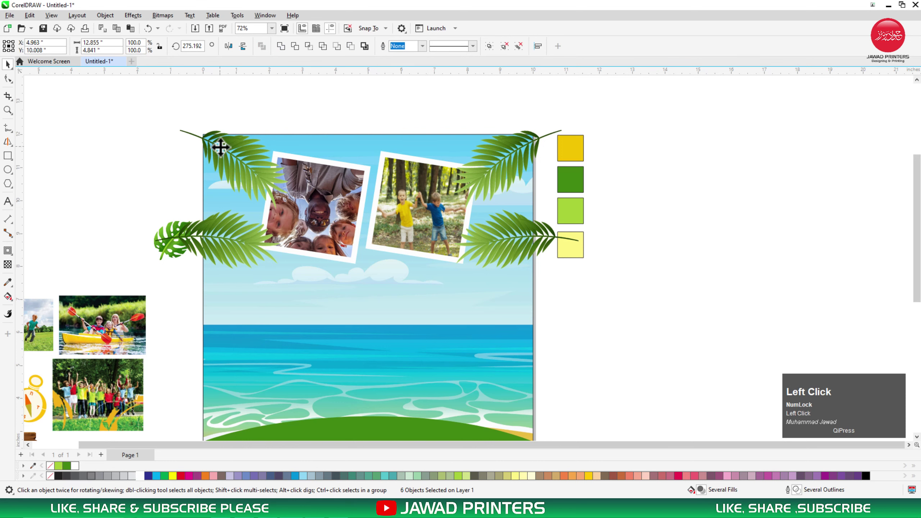
key("ctrl+z")
right_click(217, 147)
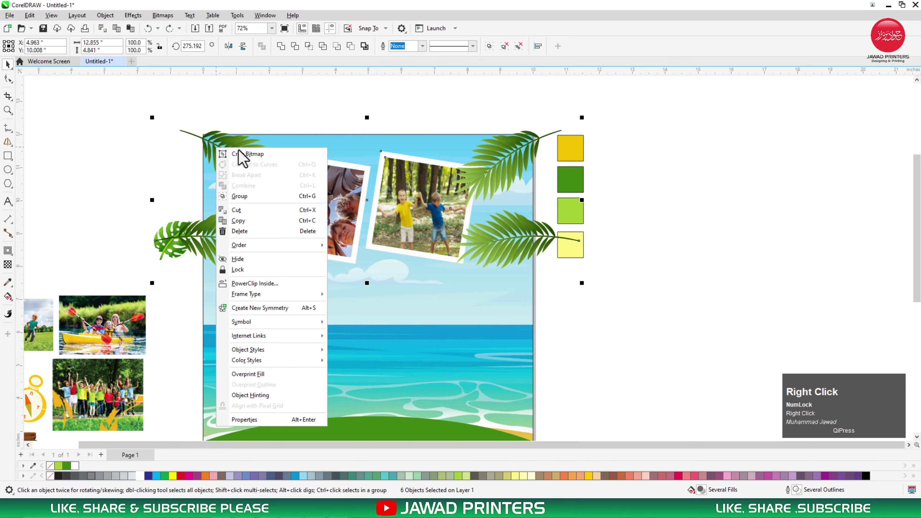
left_click(239, 284)
left_click(239, 297)
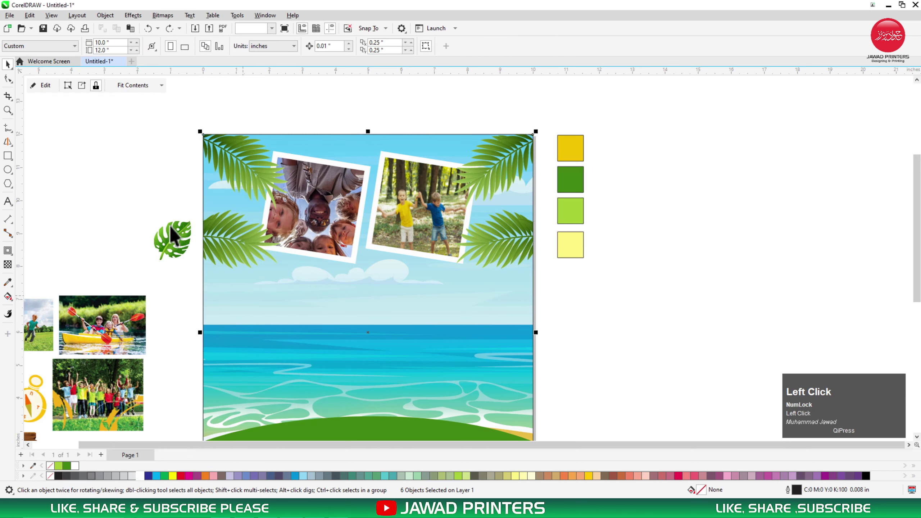
left_click(170, 191)
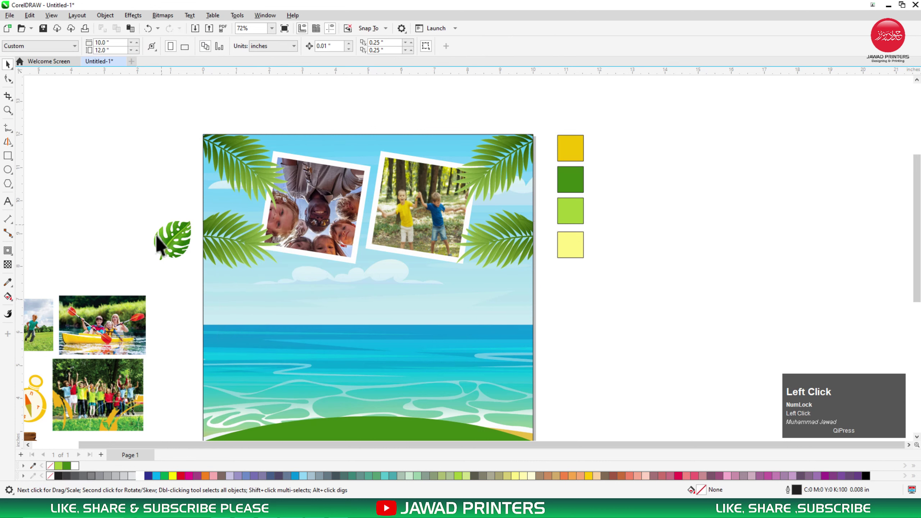
- Place the wooden plank below the framed photos, center it horizontally on the page and enlarge it to about 6.45 by 1.86 in
key("F3")
key("F2")
left_click_drag(422, 176, 15, 424)
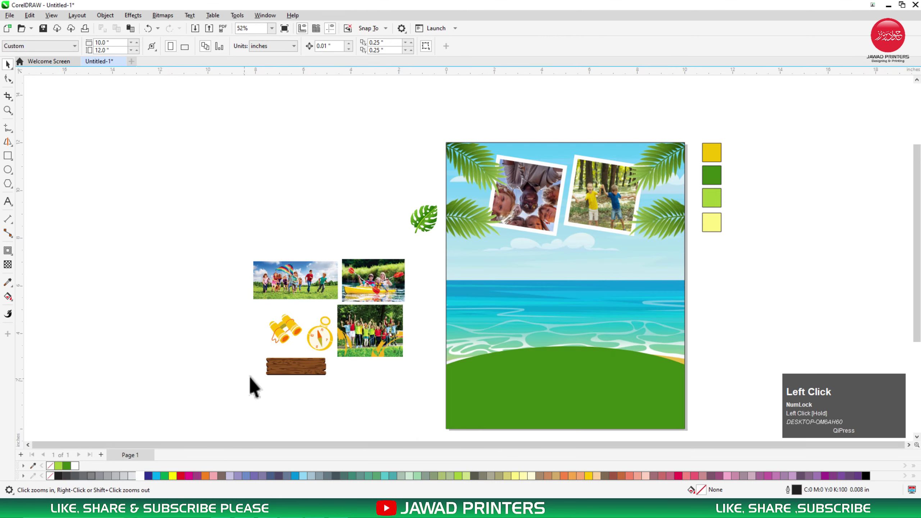
key("space")
left_click_drag(271, 374, 516, 263)
left_click_drag(578, 269, 613, 282)
left_click(674, 261, "shift")
key("c")
left_click_drag(765, 112, 343, 406)
left_click(519, 253)
left_click_drag(518, 253, 514, 263)
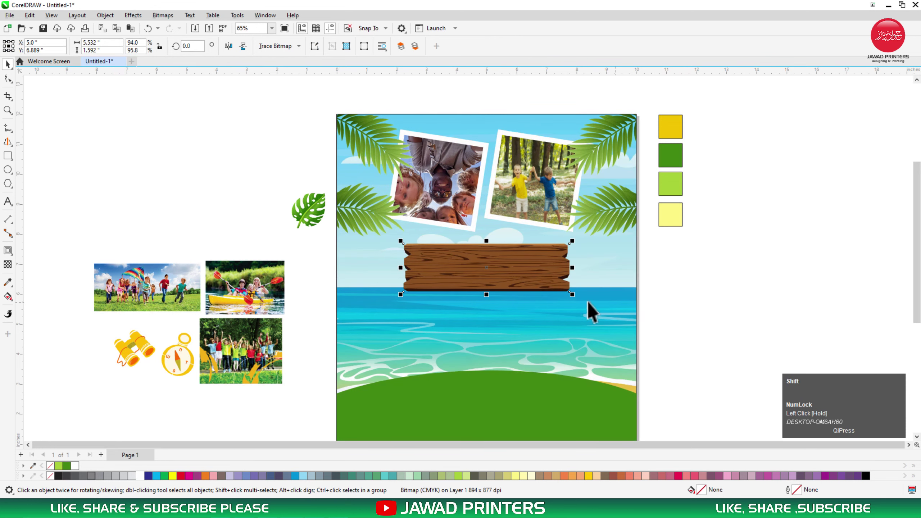
left_click_drag(576, 300, 589, 305)
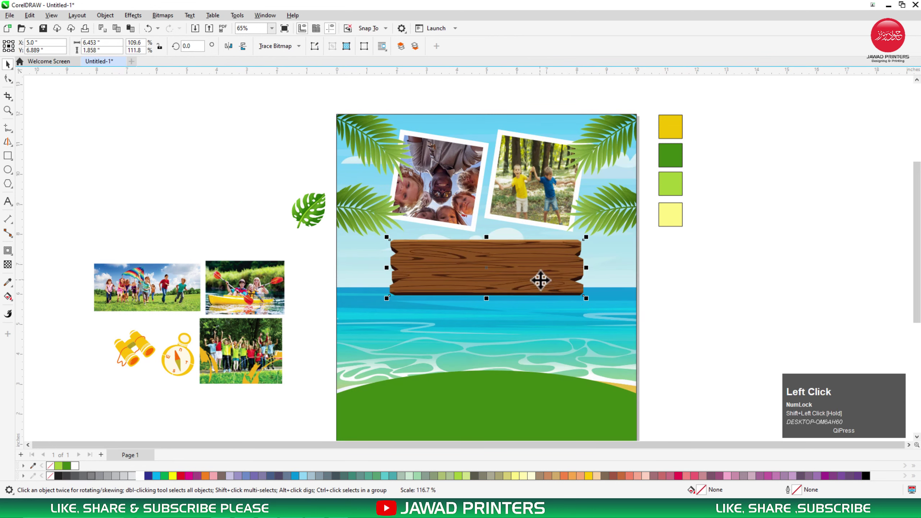
- Place the monstera leaf at the page's left edge beside the plank, about 1.95 by 2.08 in, with an overlapping copy stacked vertically
left_click(303, 209)
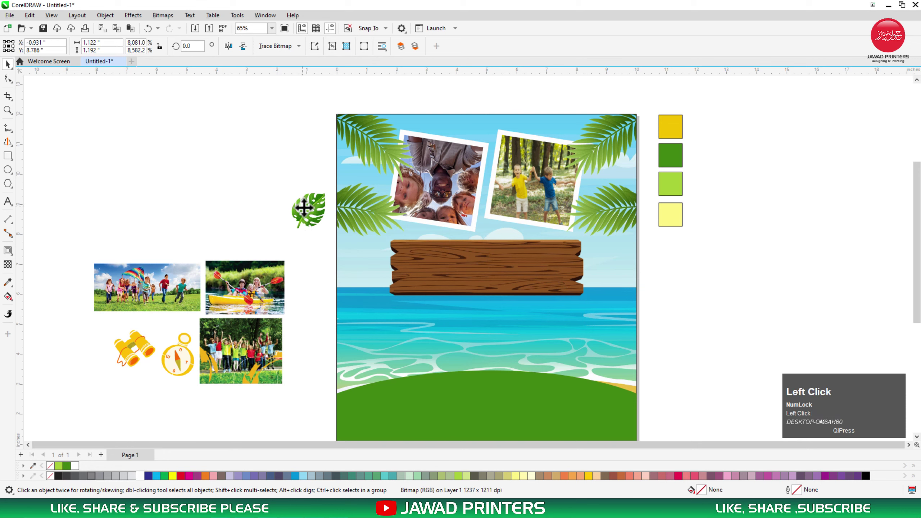
left_click_drag(339, 252, 364, 299)
right_click(366, 308)
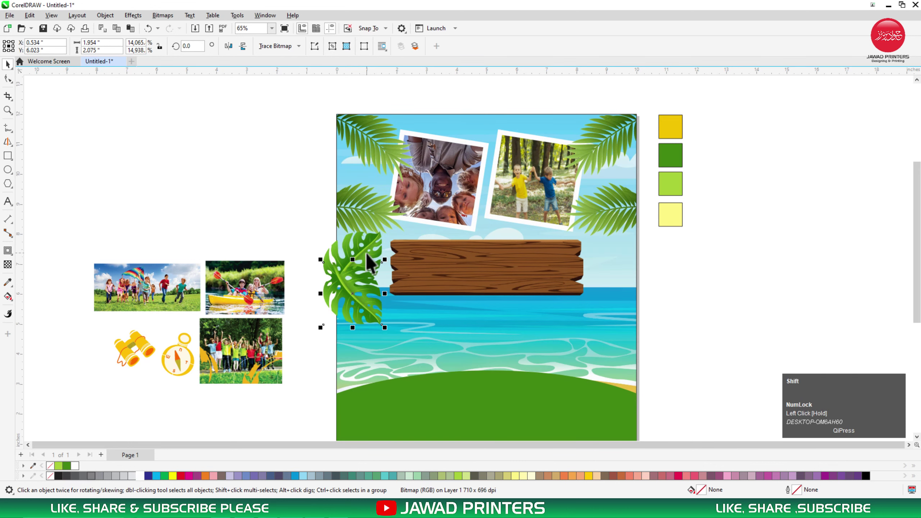
left_click_drag(369, 245, 363, 238)
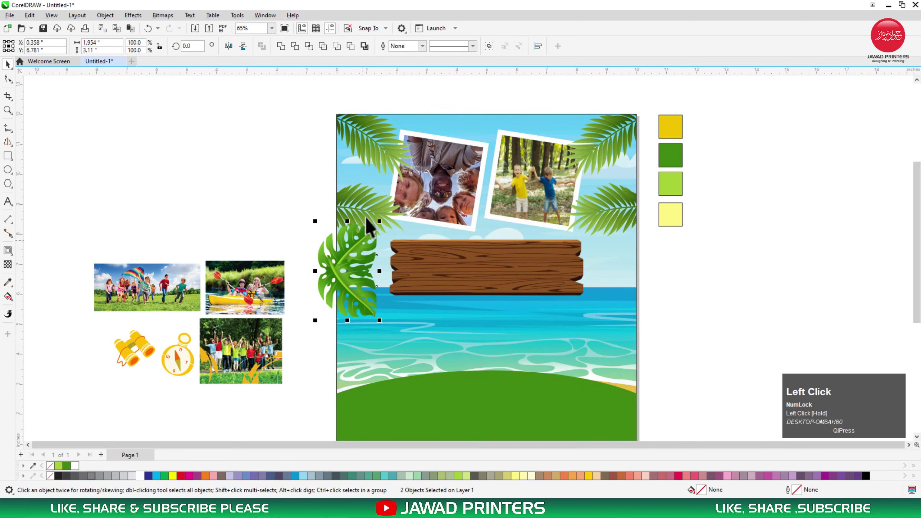
left_click(368, 207)
left_click(358, 272)
left_click(359, 249, "shift")
- Copy the pair of monstera leaves to the page's right edge beside the plank and mirror the copy
left_click_drag(318, 273, 592, 276)
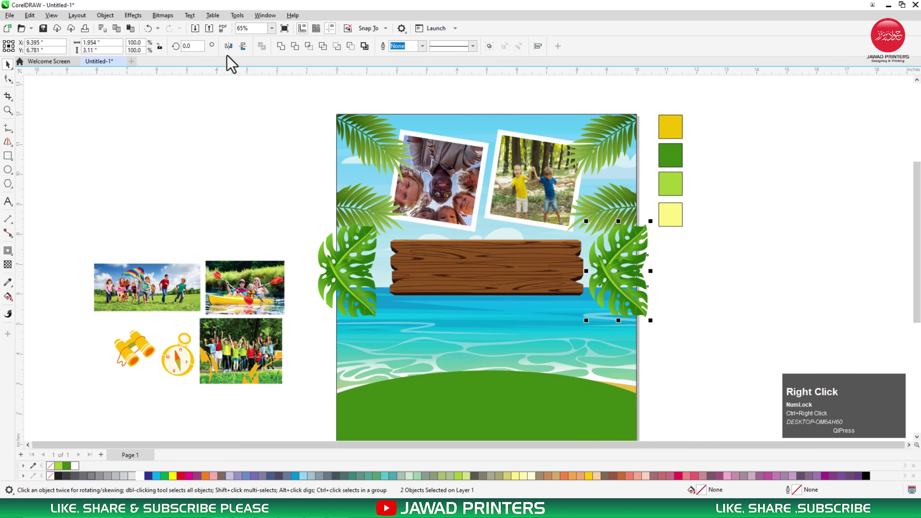
left_click(243, 46)
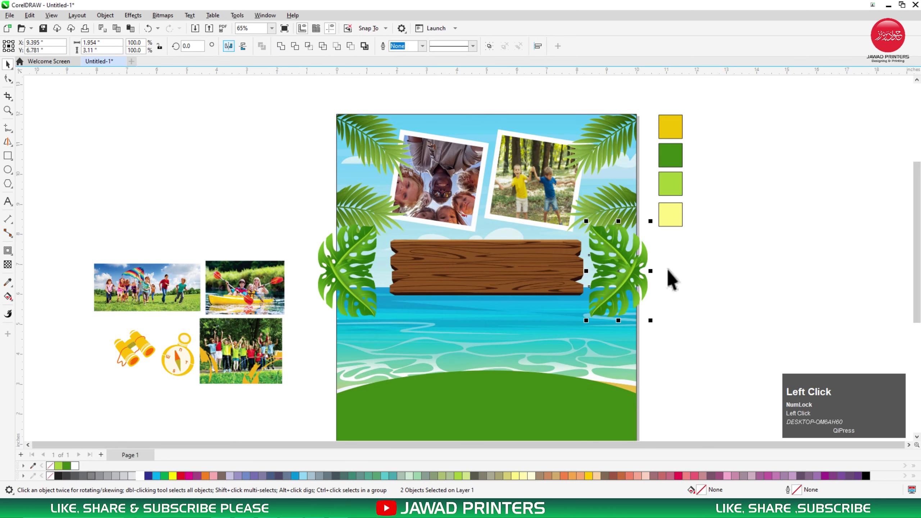
left_click_drag(640, 263, 632, 262)
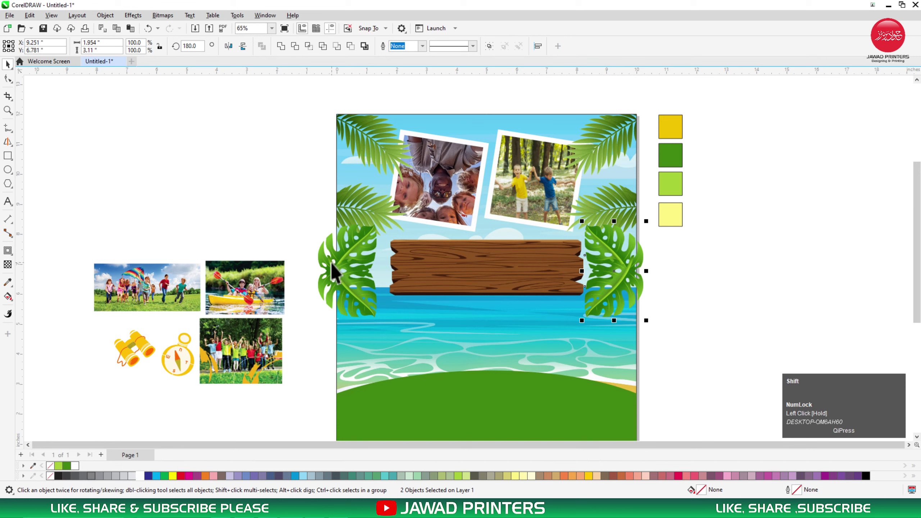
- Enlarge both pairs of monstera leaves to about 2.14 by 3.41 in each
left_click_drag(579, 324, 572, 329)
left_click_drag(285, 228, 385, 328)
key("ctrl+r")
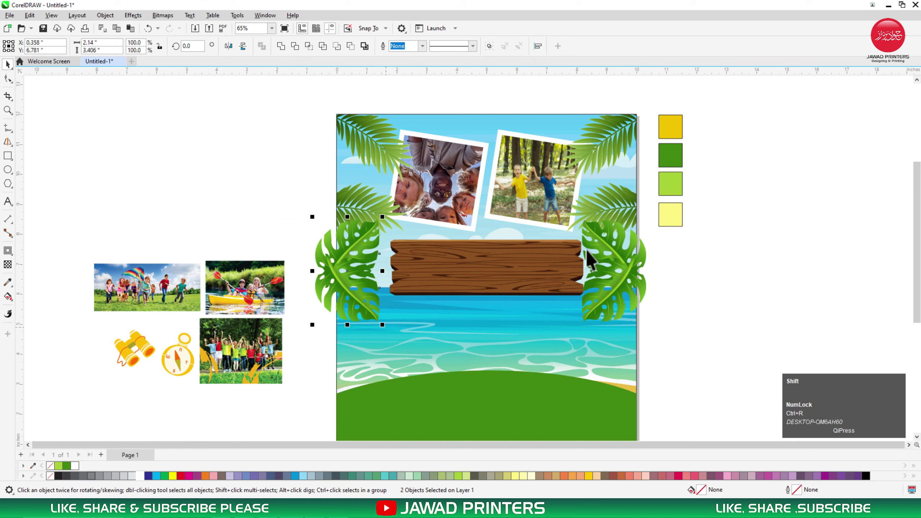
- Shift all four monstera leaves slightly to the right and PowerClip them inside the page background
left_click(624, 255, "shift")
left_click(620, 299, "shift")
left_click_drag(333, 248, 337, 242)
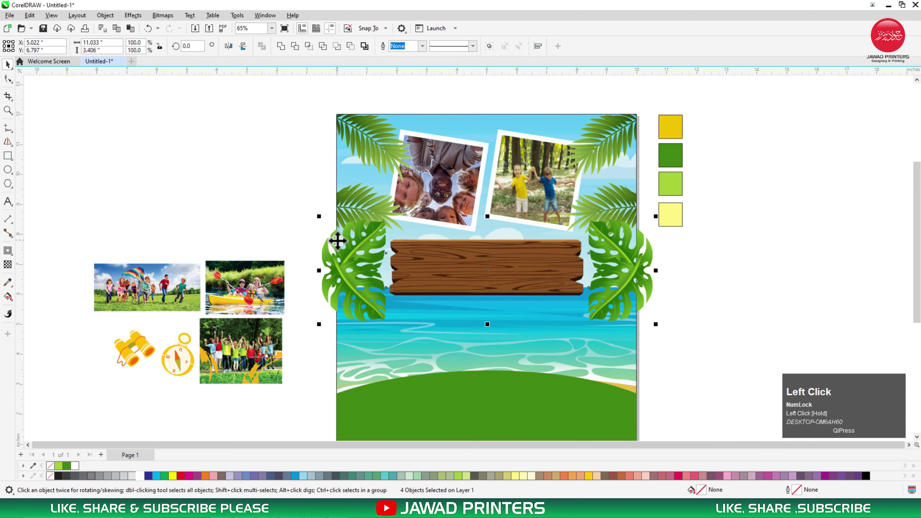
right_click(337, 242)
left_click(374, 355)
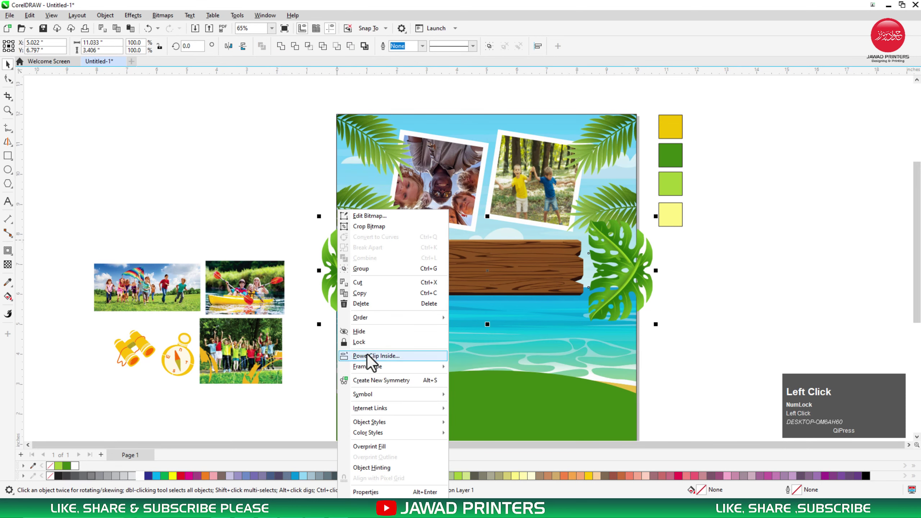
left_click(407, 329)
- Enlarge the wooden plank to about 7.8 by 2.24 in so it overlaps the monstera leaves
left_click(675, 270)
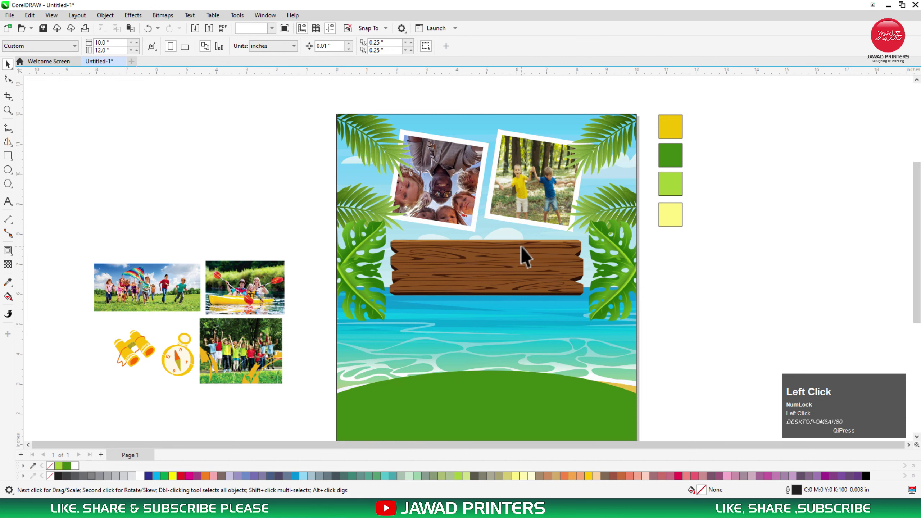
left_click(522, 248)
mouse_move(587, 297)
left_mouse_down()
mouse_move(607, 308)
mouse_move(584, 280)
left_mouse_up()
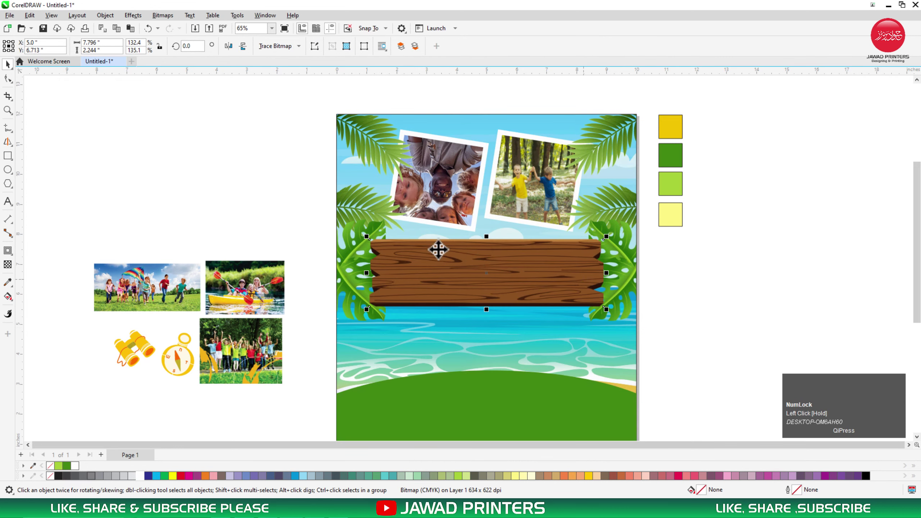
- Inside the background PowerClip, copy the lower left palm leaf beneath the left monstera leaves at about 3.19 by 2.06 in
left_click(354, 212)
double_click(355, 206)
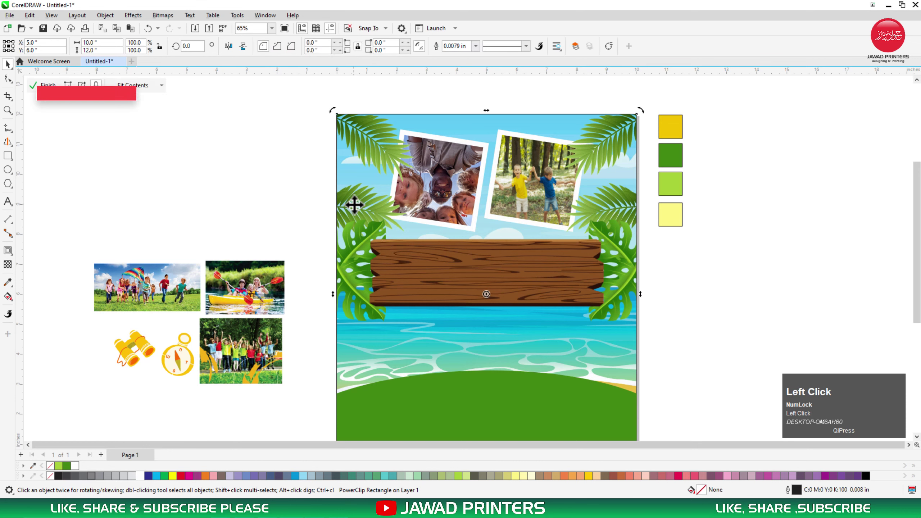
left_click(350, 200)
left_click_drag(351, 200, 350, 297)
right_click(350, 297)
left_click(417, 271, "shift")
left_click(291, 261)
left_click(345, 311)
left_click_drag(416, 268, 390, 284)
mouse_move(358, 320)
left_mouse_down()
mouse_move(365, 334)
mouse_move(354, 326)
left_mouse_up()
left_click(292, 323)
left_click(305, 326)
left_click(292, 325)
left_click(301, 326)
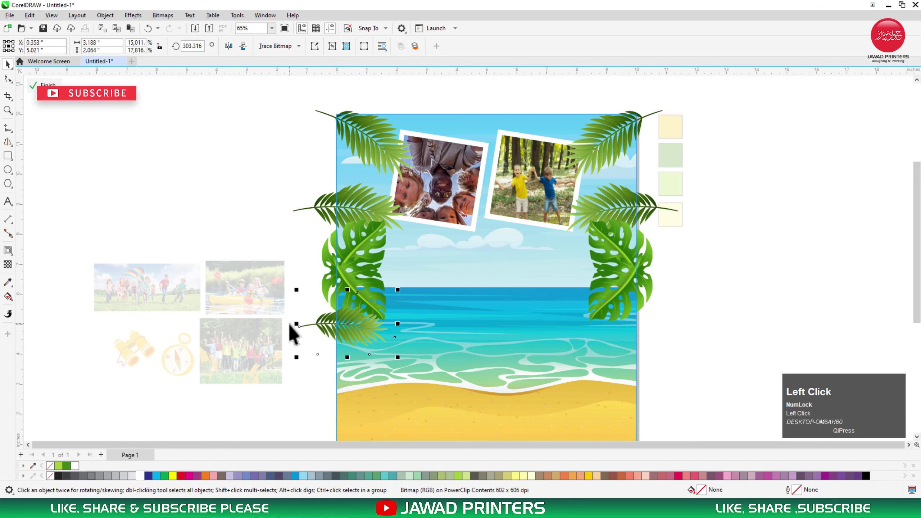
- Mirror a copy of the new small palm leaf to the page's right edge and finish editing the PowerClip
right_click(435, 320)
left_click_drag(298, 323, 620, 326)
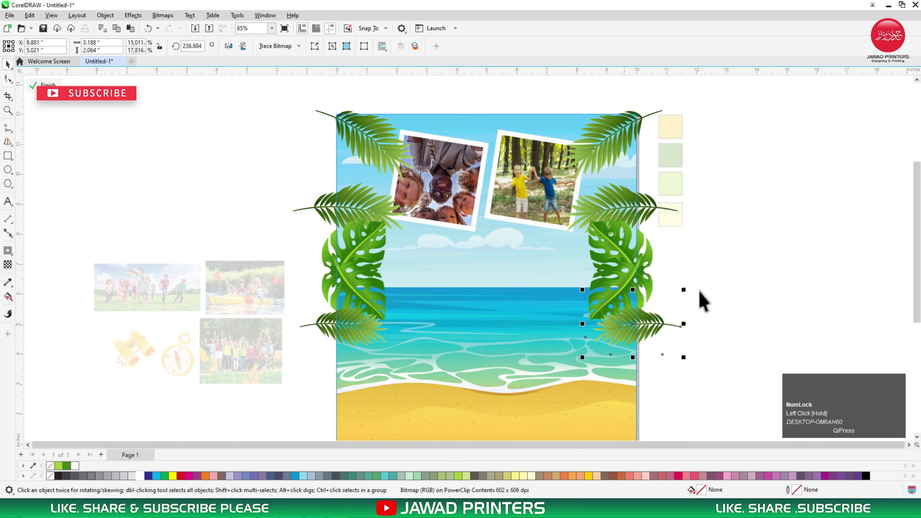
left_click(328, 227)
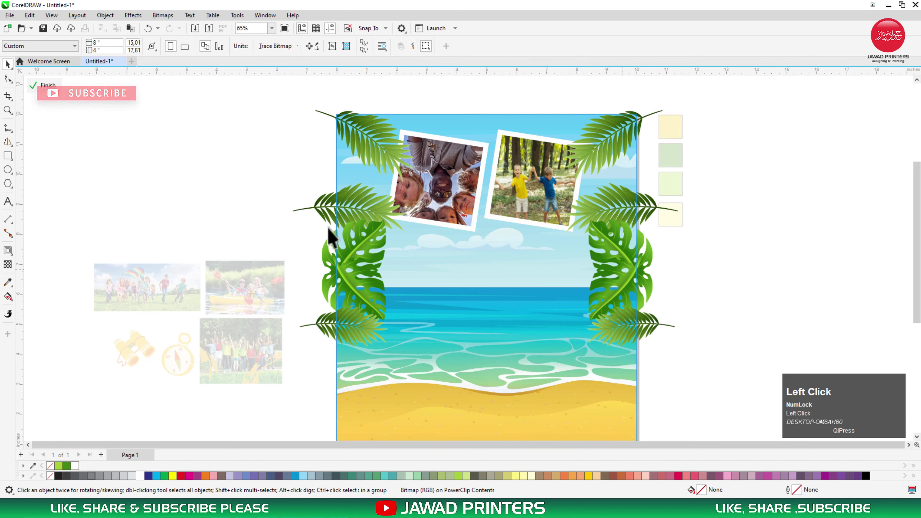
left_click(43, 87)
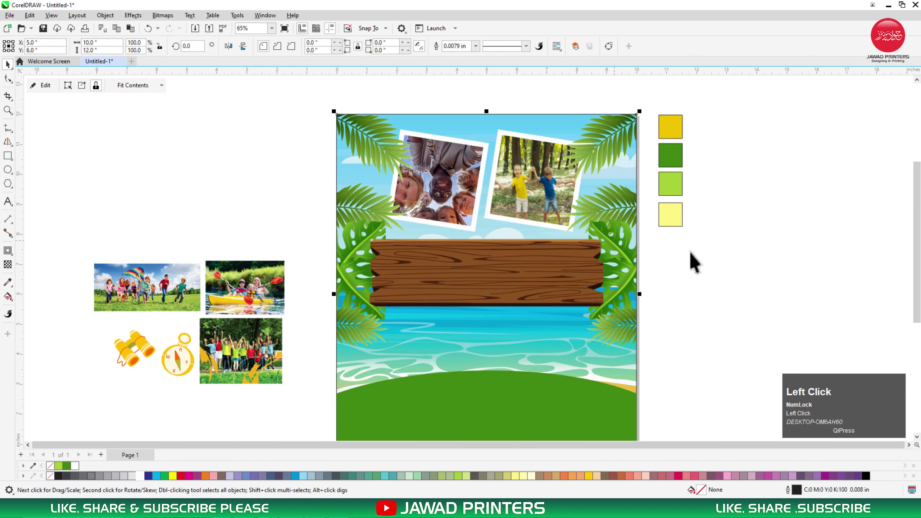
- Add a flat drop shadow to the wooden plank with opacity 75 and feathering 8
left_click(540, 269)
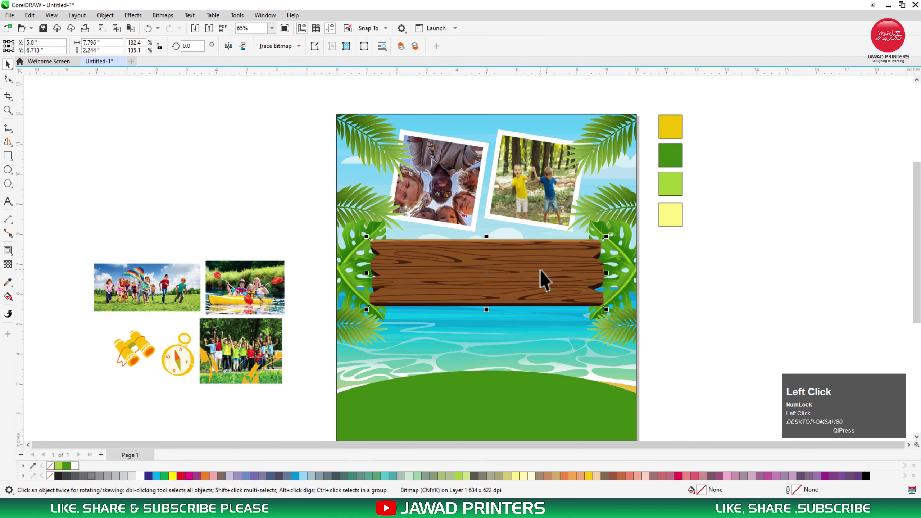
left_click(8, 251)
left_click(33, 249)
mouse_move(486, 272)
left_mouse_down()
mouse_move(481, 324)
mouse_move(487, 273)
left_mouse_up()
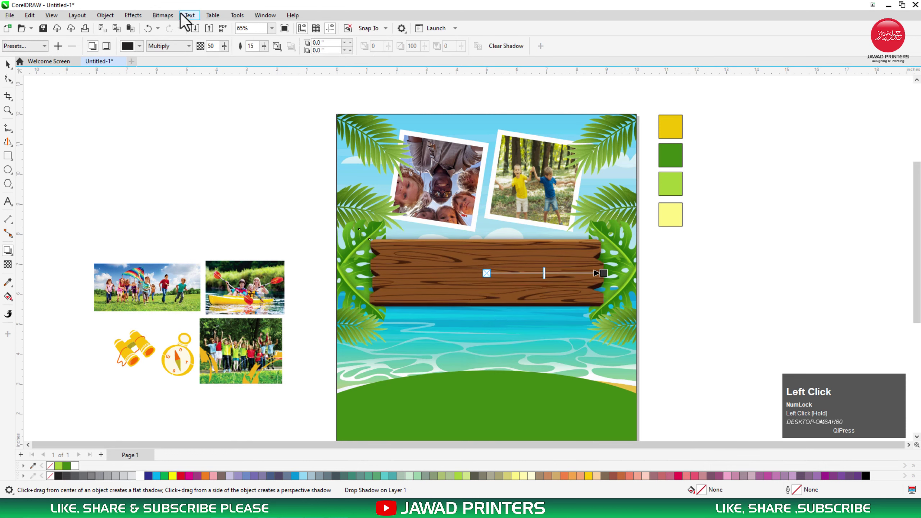
type("75")
key("Return")
left_click(247, 46)
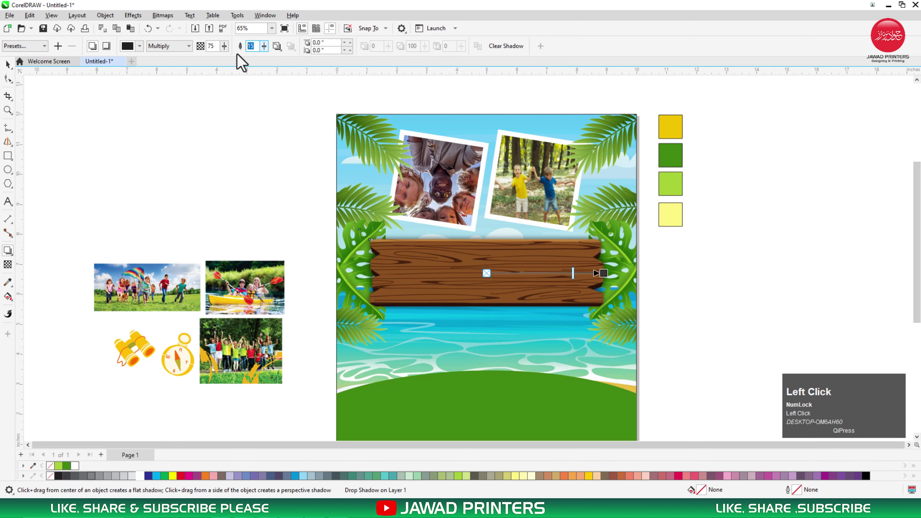
type("8")
key("ctrl+space")
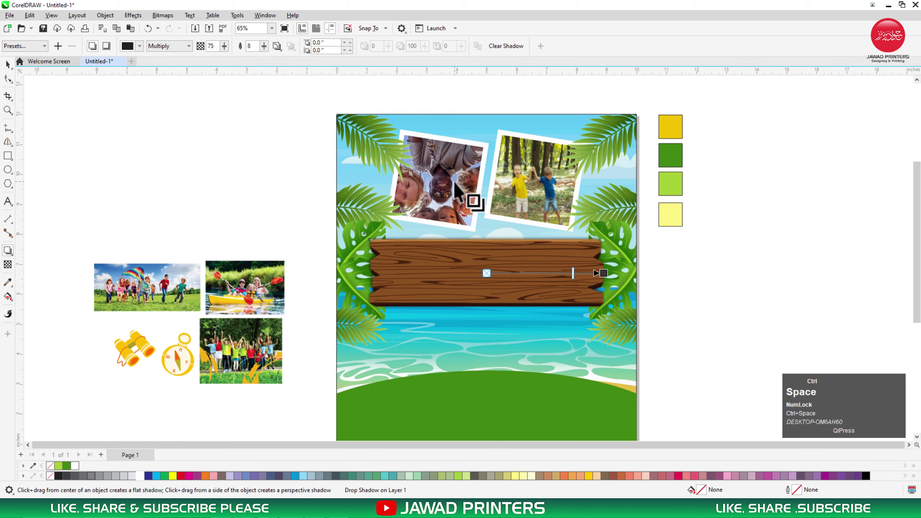
left_click(582, 332)
left_click(650, 294)
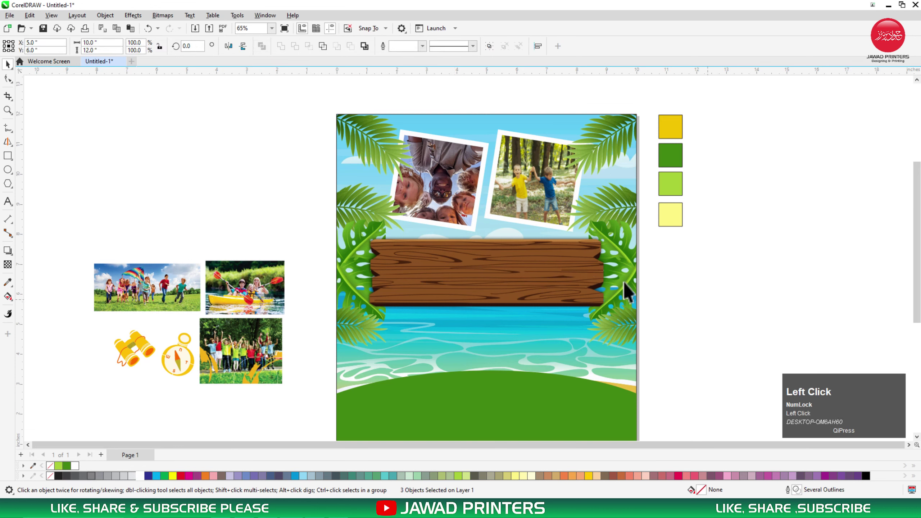
- Add the two-line text "KIDS SUMMER CAMP" beside the page, center-aligned in the Wedges font
left_click(7, 202)
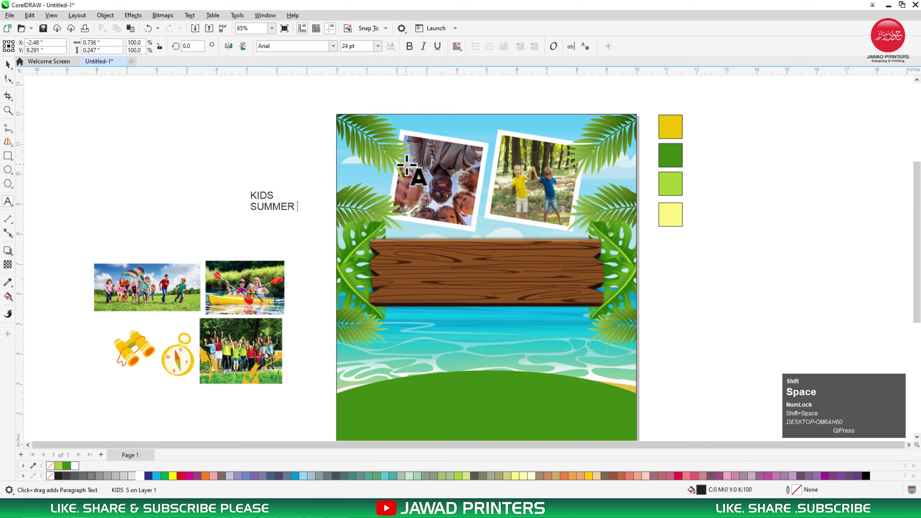
key("ctrl+space")
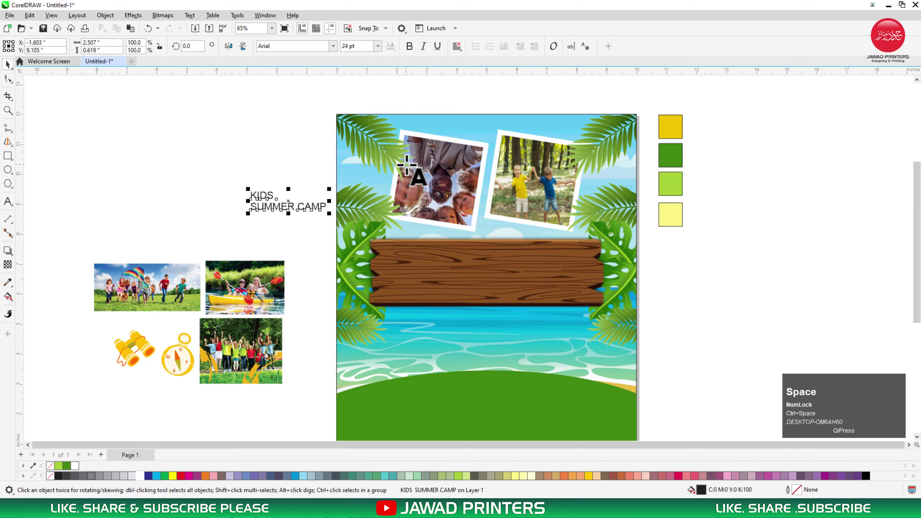
left_click(457, 46)
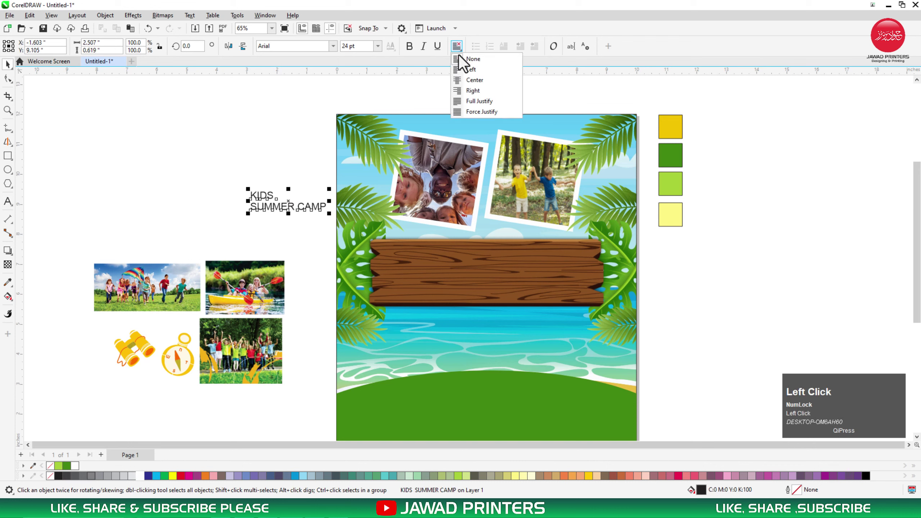
left_click(461, 82)
left_click(279, 47)
type("w")
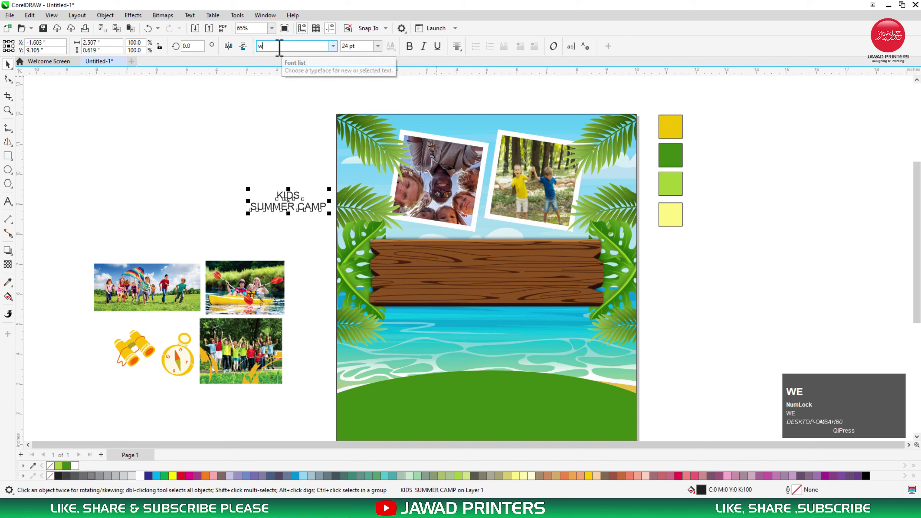
type("edges")
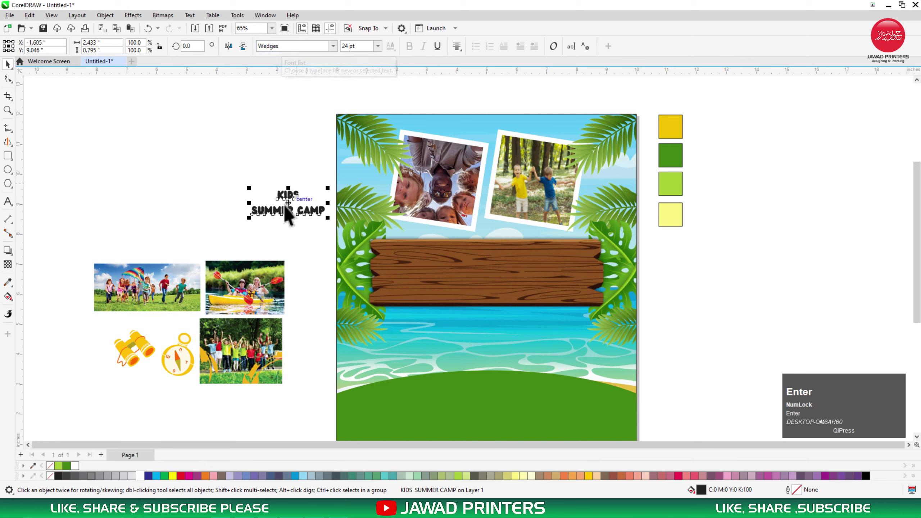
- Move the KIDS SUMMER CAMP text onto the wooden plank, center it horizontally and enlarge it to about 4.57 in wide
left_click_drag(292, 209, 429, 246)
left_click_drag(477, 267, 476, 267)
left_click(540, 275, "shift")
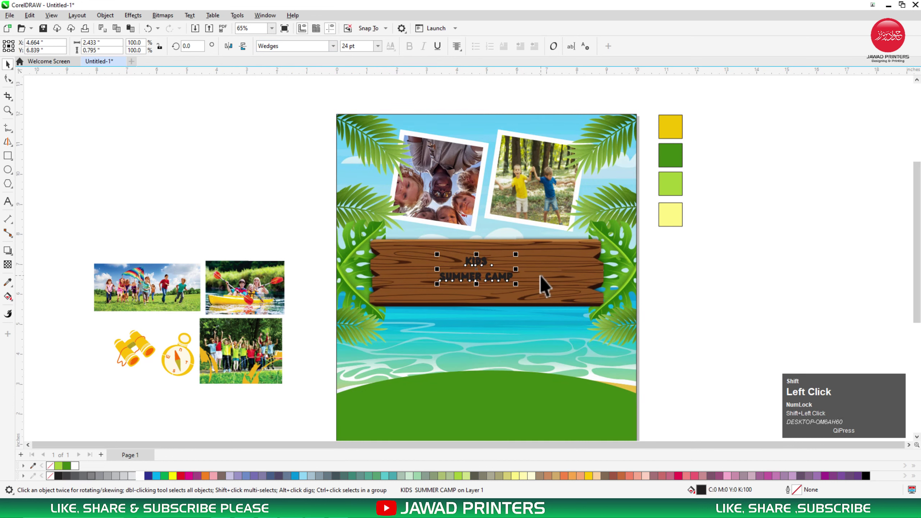
key("c")
key("Escape")
left_click(510, 275)
left_click_drag(526, 284, 558, 295)
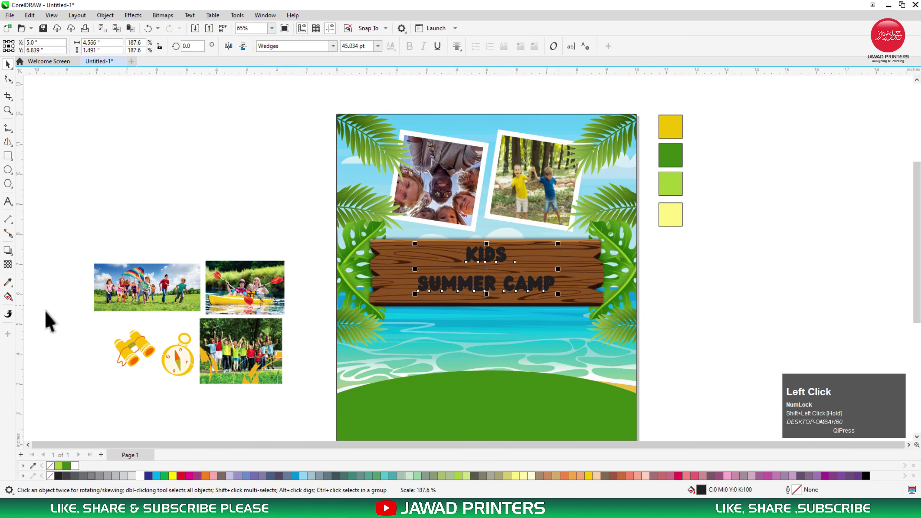
- Sample the pale yellow swatch beside the page into the document palette and fill the title text with it
left_click(34, 466)
left_click(671, 214)
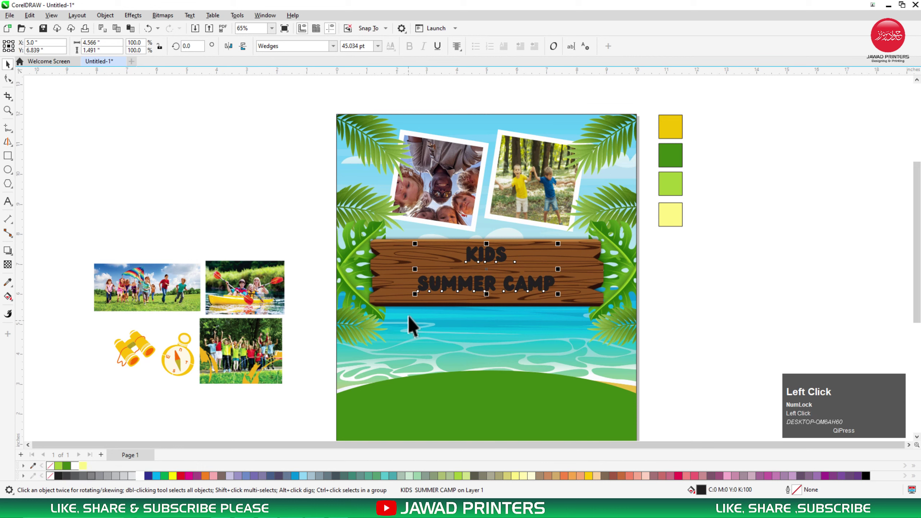
left_click(83, 466)
- Set the word KIDS in the title to 60 pt
key("z")
left_click_drag(782, 200, 241, 358)
left_click(433, 225)
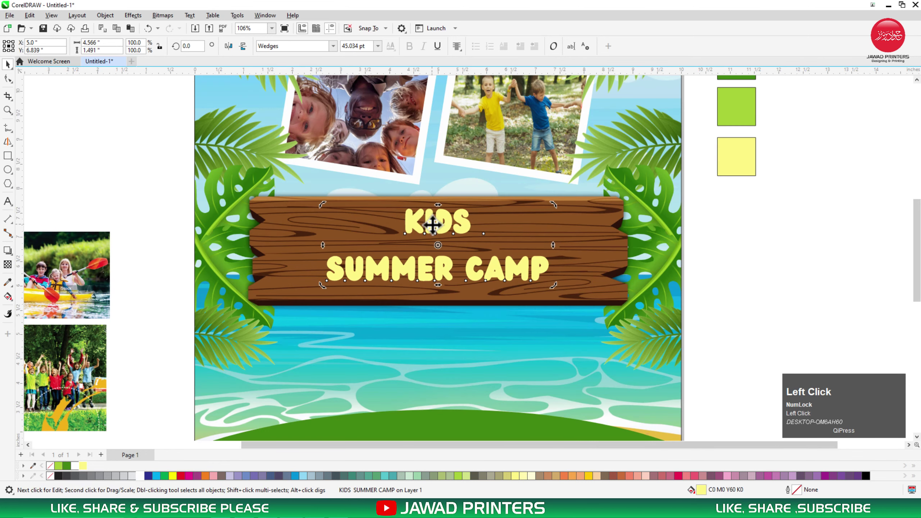
left_click_drag(472, 222, 407, 222)
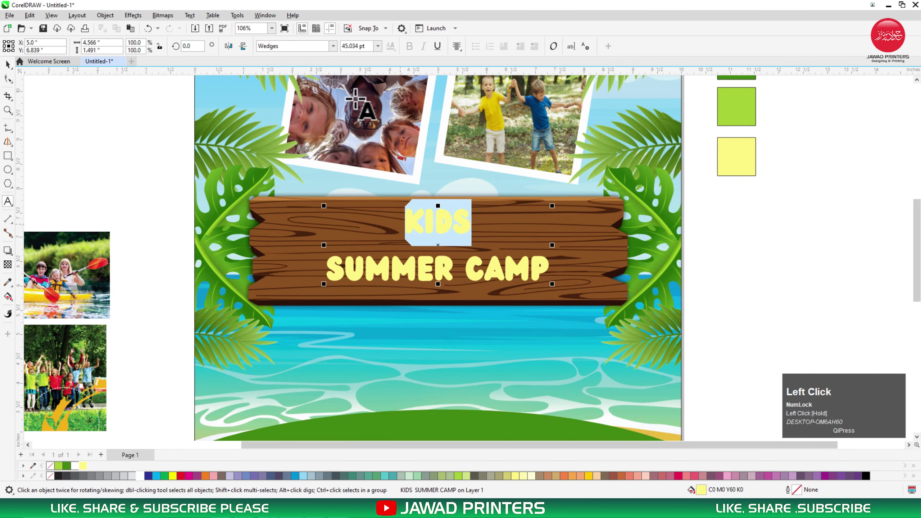
left_click_drag(372, 47, 325, 49)
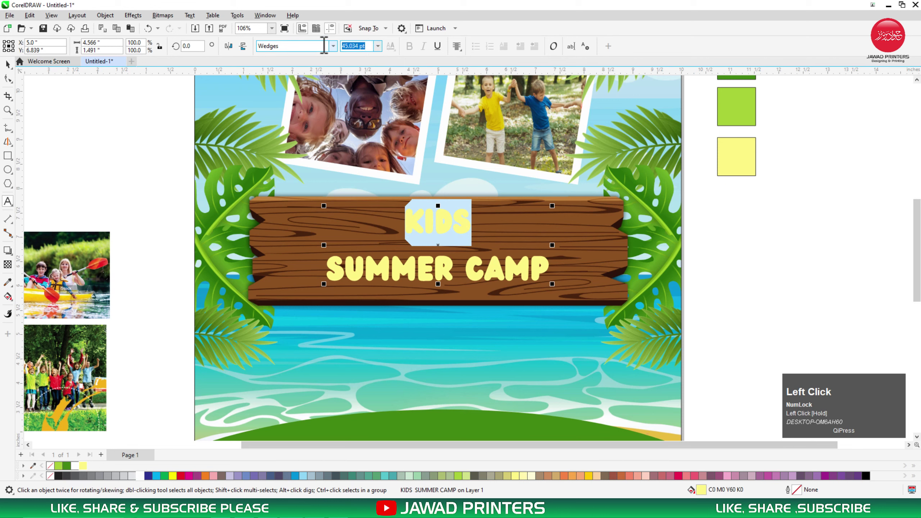
type("60")
key("Return")
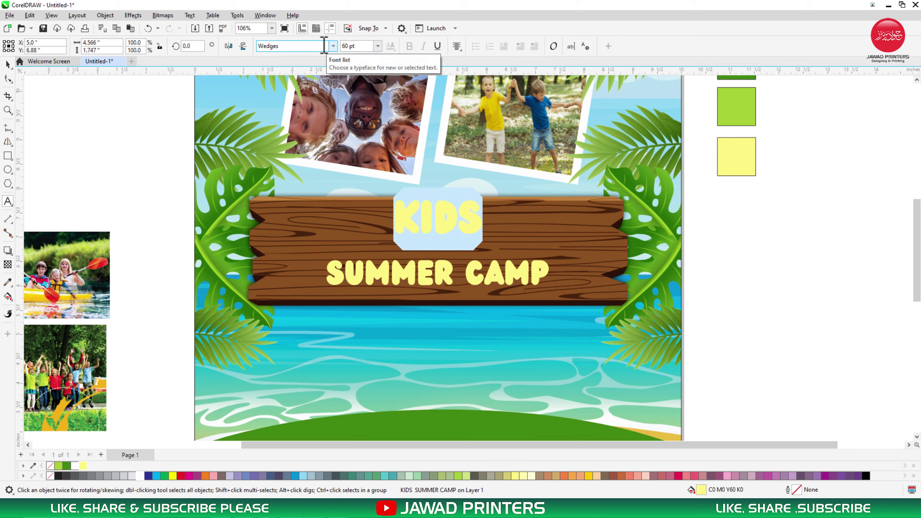
- Set the SUMMER CAMP line of the title to 40 pt
left_click_drag(550, 269, 323, 243)
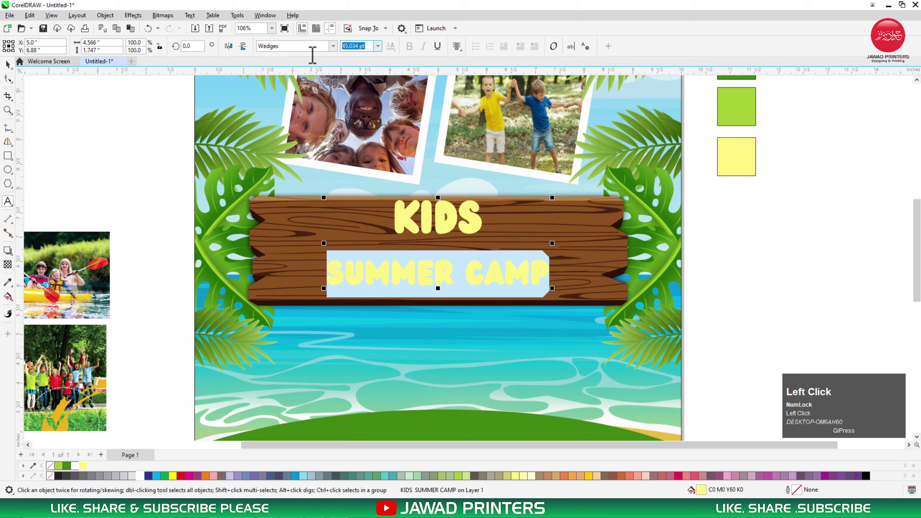
type("40")
key("Return")
key("ctrl+space")
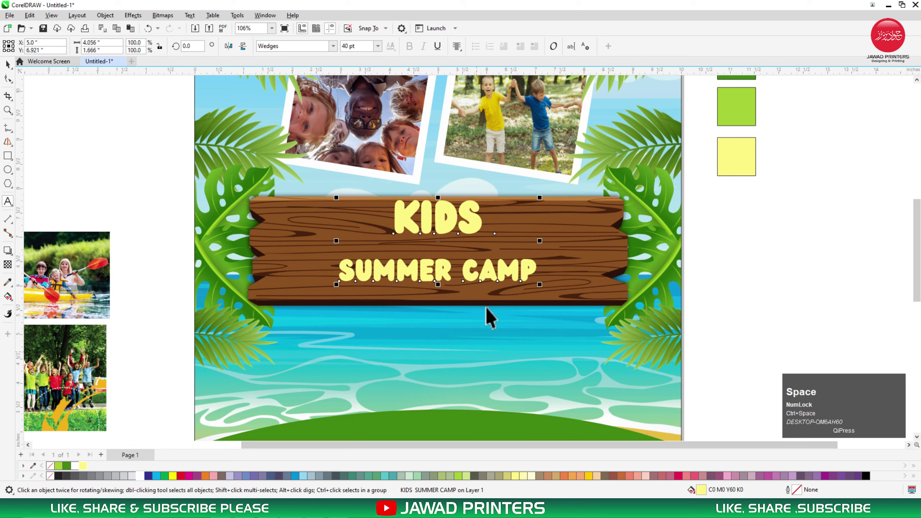
- Tighten the line spacing between KIDS and SUMMER CAMP and center the title on the plank in both directions
left_click(8, 78)
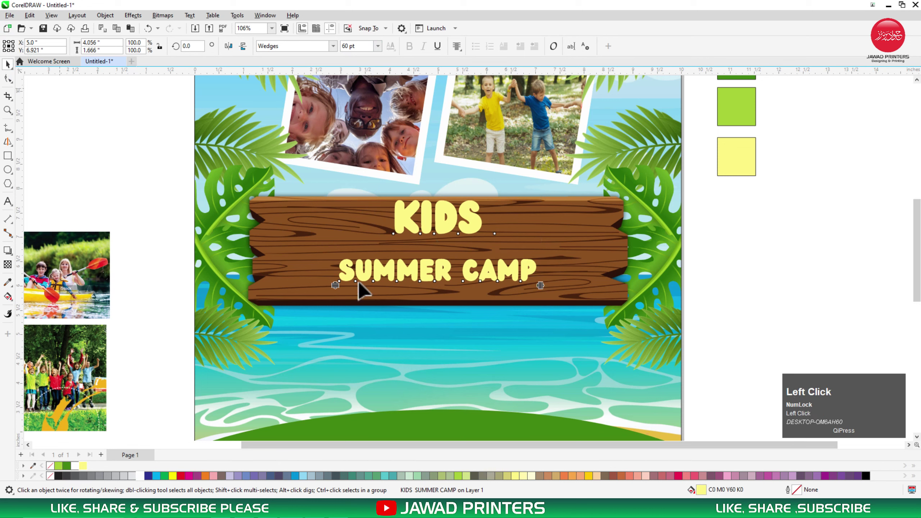
left_click_drag(335, 286, 334, 254)
key("space")
left_click(584, 269, "shift")
key("c")
key("e")
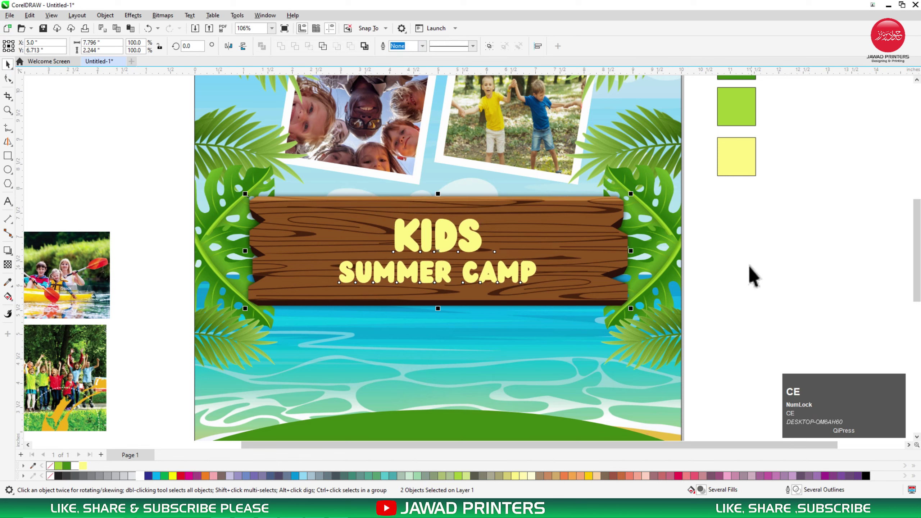
- Enlarge the title to about 5.34 in wide, keeping it centered on the plank
left_click(473, 264)
left_click_drag(543, 290, 577, 300)
left_click(602, 275, "shift")
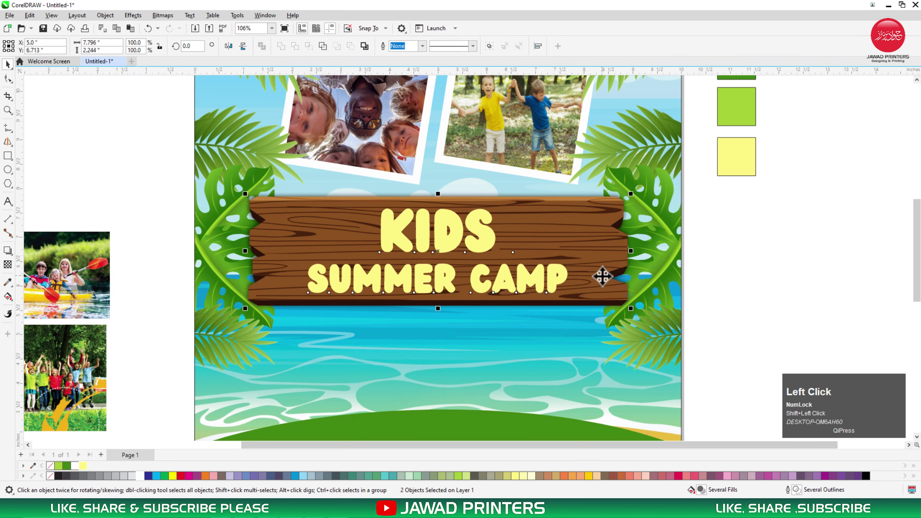
left_click(752, 291)
- Bring the title's two lines slightly closer together, shrink the text a little and recenter it on the plank
key("F3")
key("F2")
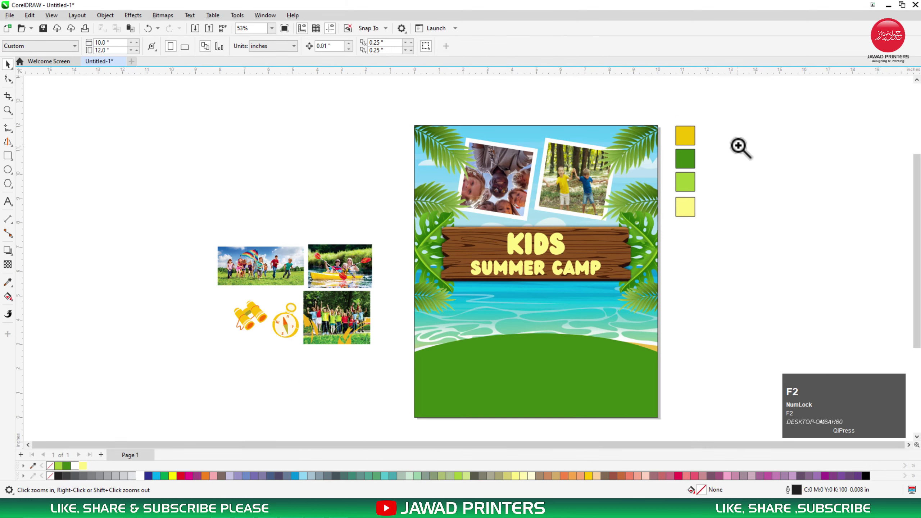
left_click(502, 313)
left_click(394, 301)
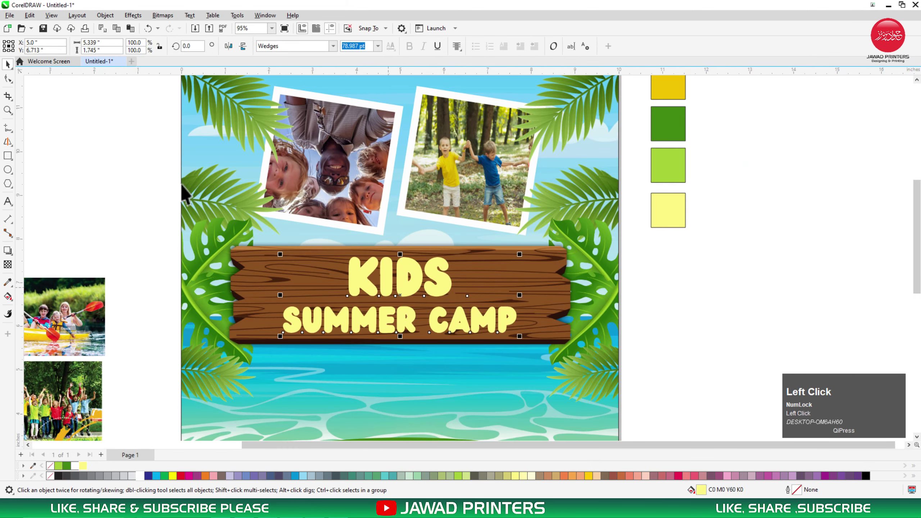
left_click(8, 79)
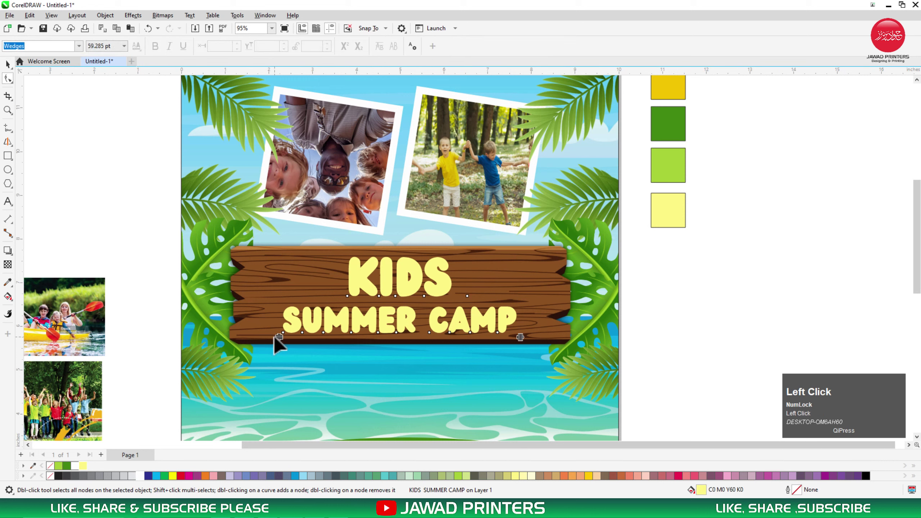
left_click_drag(276, 337, 272, 331)
key("space")
left_click(518, 259)
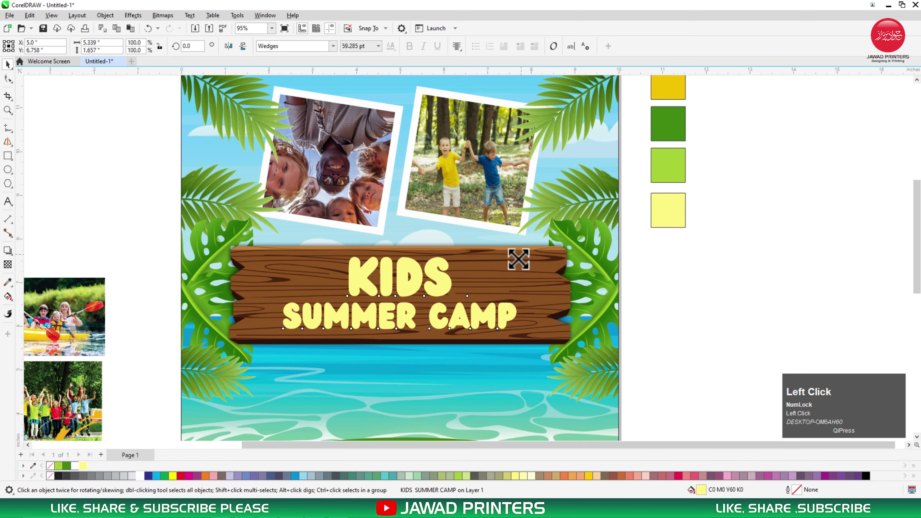
left_click(645, 311)
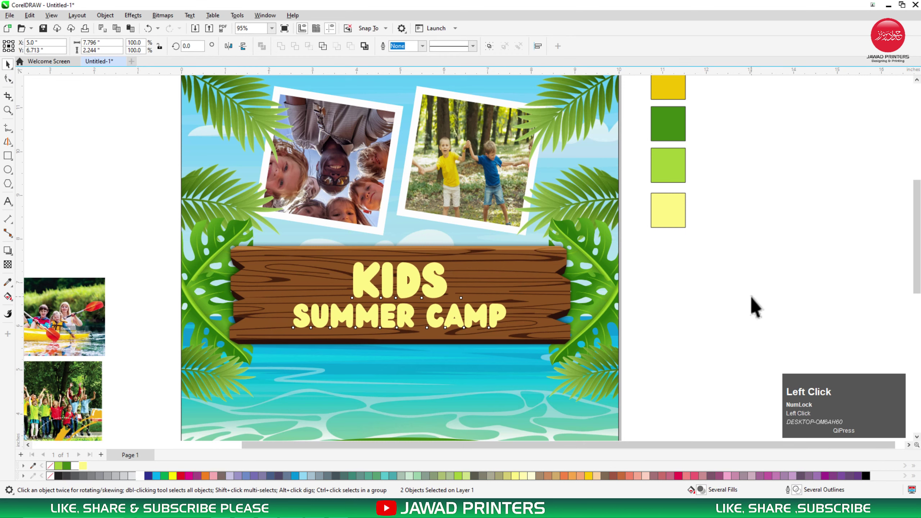
- Draw a circle about 2.34 in across over the water and the left part of the green hill
key("F3")
key("z")
left_click_drag(782, 231, 309, 438)
left_click(7, 169)
left_click_drag(374, 282, 431, 374)
key("space")
left_click_drag(428, 339, 420, 335)
- Add a one-step inside contour with a 0.23 in offset to the circle and slightly enlarge the contoured circle
left_click(9, 249)
left_click(36, 262)
left_click_drag(413, 296, 414, 288)
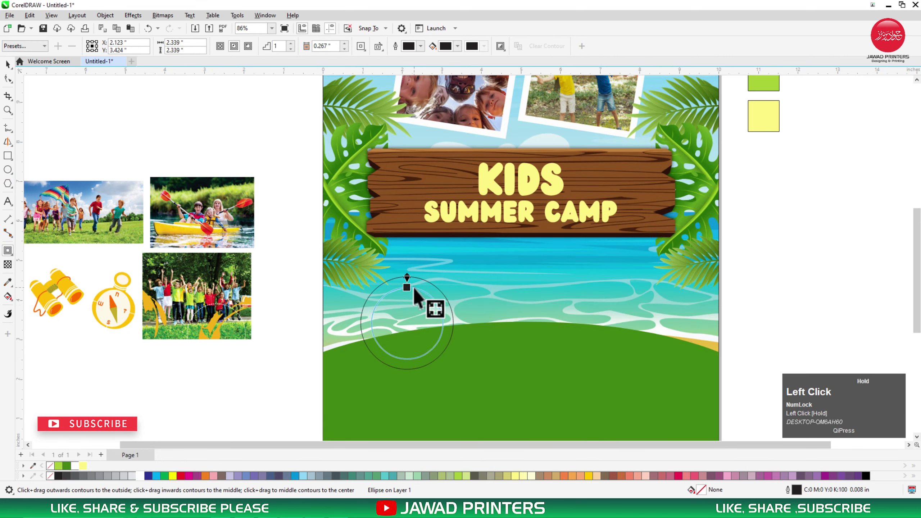
key("space")
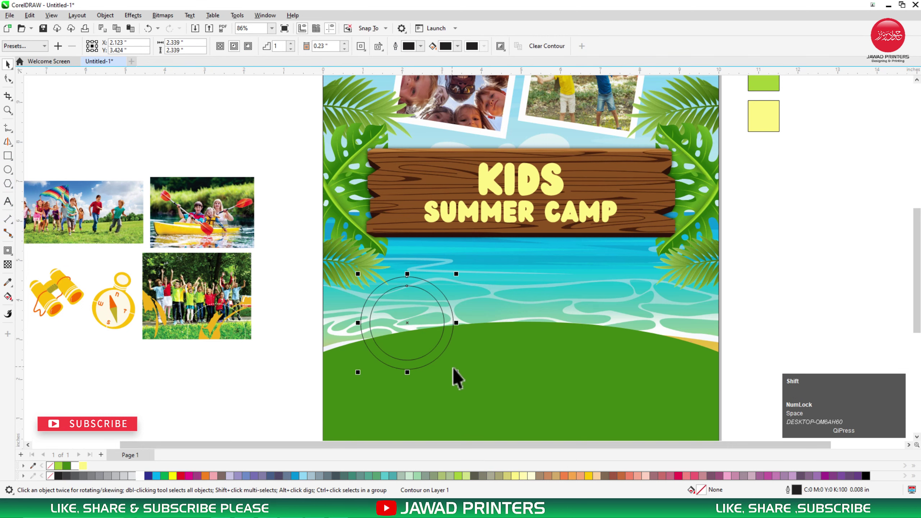
left_click_drag(455, 370, 465, 377)
- Duplicate the contoured circle twice to the right to make a row of three
key("F3")
key("F2")
left_click_drag(714, 263, 285, 414)
left_click_drag(323, 257, 539, 255)
right_click(429, 245)
right_click(539, 255)
- Group the three contoured circles and center the row horizontally on the flyer
left_click(456, 247, "shift")
left_click(335, 255, "shift")
left_click(409, 370, "shift")
left_click_drag(769, 176, 256, 334)
key("ctrl+g")
left_click(335, 342, "shift")
key("c")
left_click(739, 229)
- Fill the three outer circles with yellow C0 M20 Y100 K0 and remove their outlines
left_click(542, 230)
left_click(543, 231, "ctrl")
left_click(574, 216)
left_click(459, 209, "shift")
left_click(376, 214, "shift")
left_click_drag(376, 215, 393, 167)
key("ctrl+z")
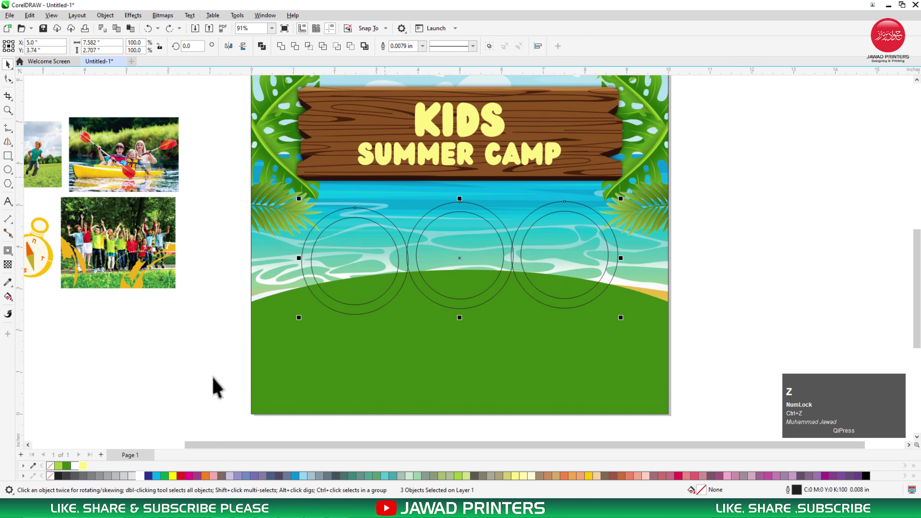
left_click(588, 476)
right_click(50, 475)
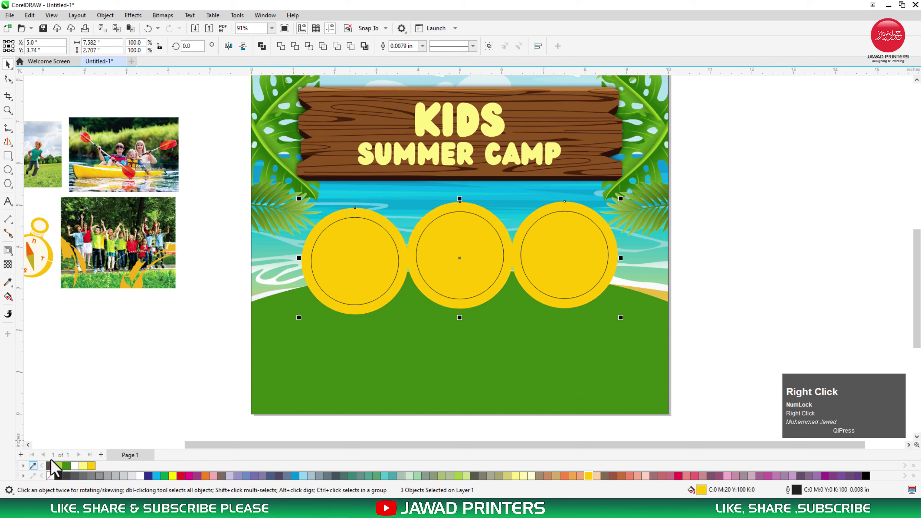
- Move the photo of children running with a kite below the other photos and PowerClip it inside the left inner circle
left_click(116, 338)
left_click_drag(50, 154, 206, 350)
right_click(155, 343)
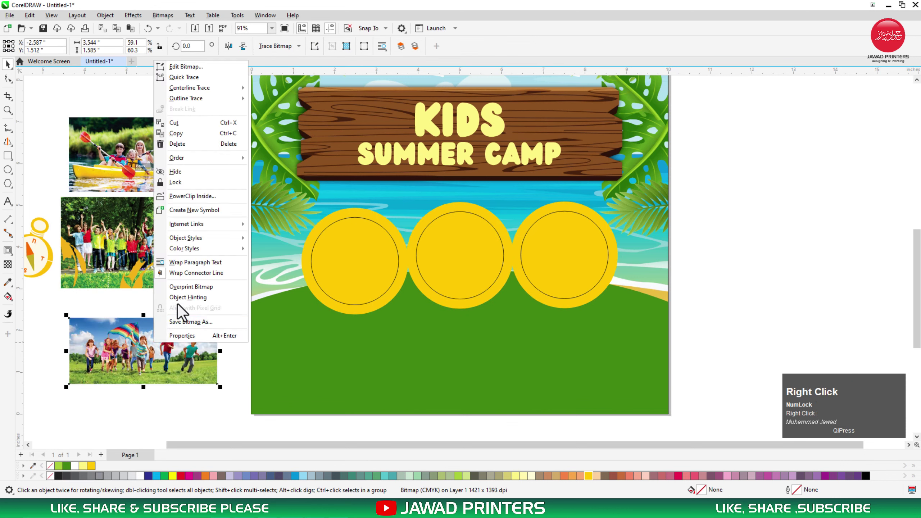
left_click(209, 196)
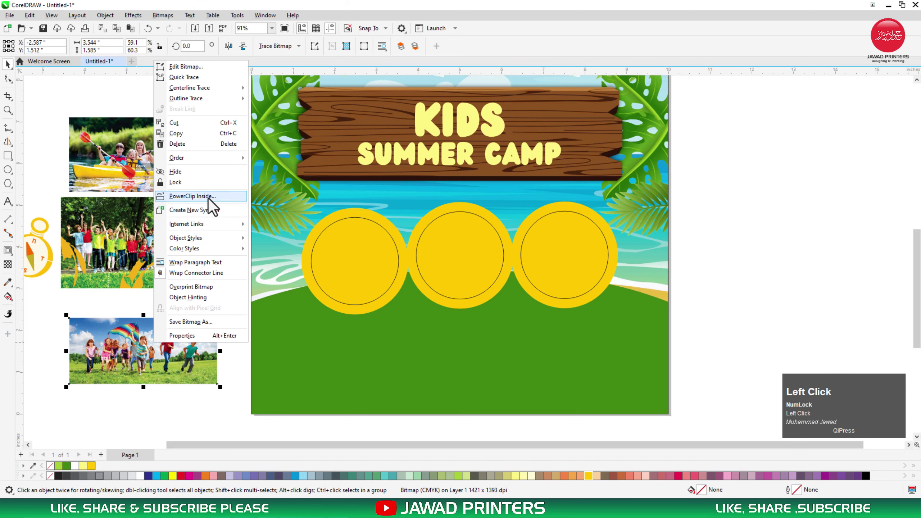
left_click(382, 248)
- Inside the left circle's PowerClip, enlarge the kite photo to about 4.85 by 2.17 in, shift it slightly right and finish editing
double_click(358, 251)
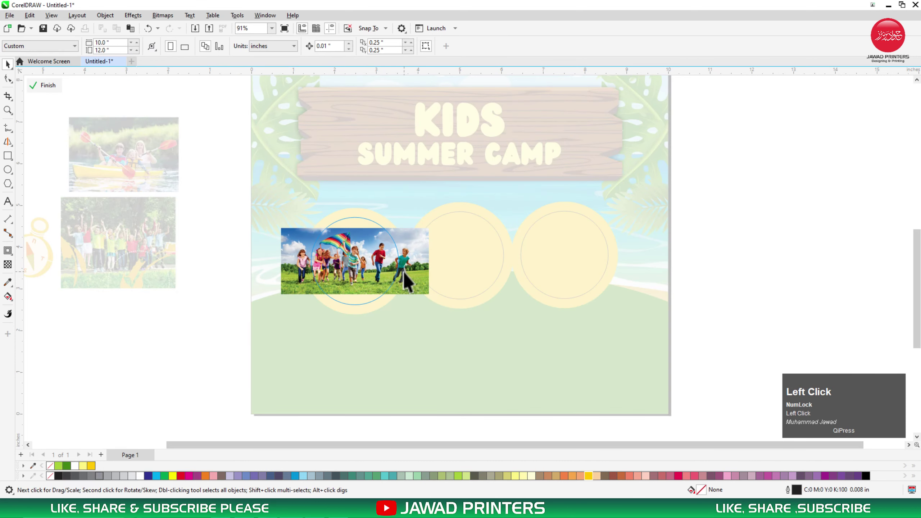
left_click(415, 291)
left_click_drag(430, 295, 463, 313)
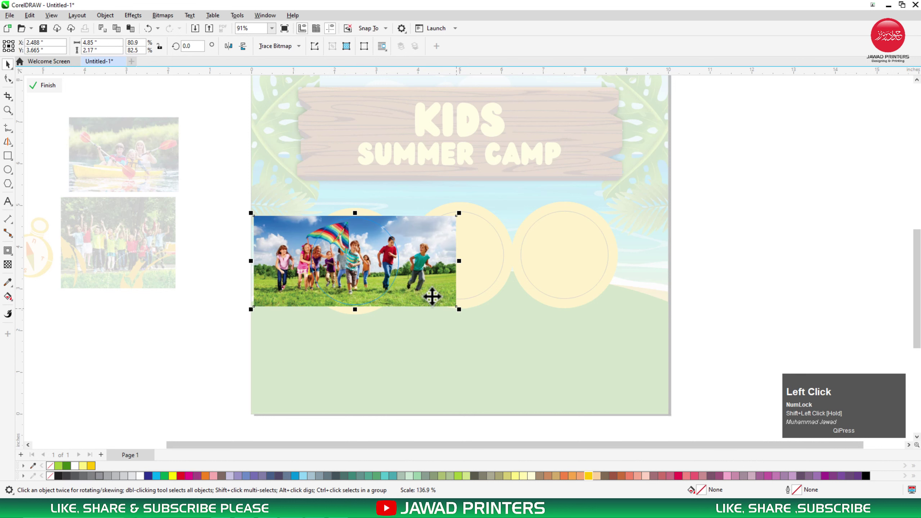
left_click_drag(425, 280, 440, 275)
left_click(46, 84)
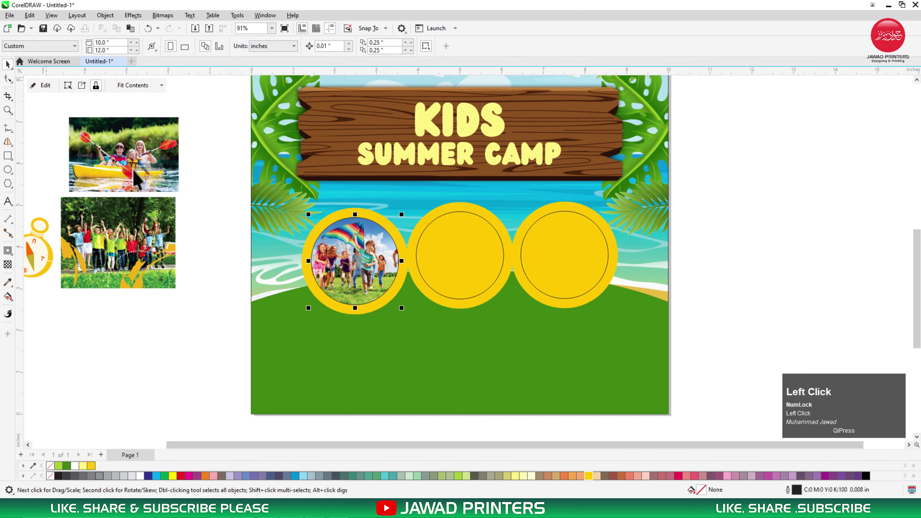
- Move the kayaking photo clear of the group photo and PowerClip it inside the middle inner circle
left_click_drag(123, 192, 143, 322)
right_click(143, 323)
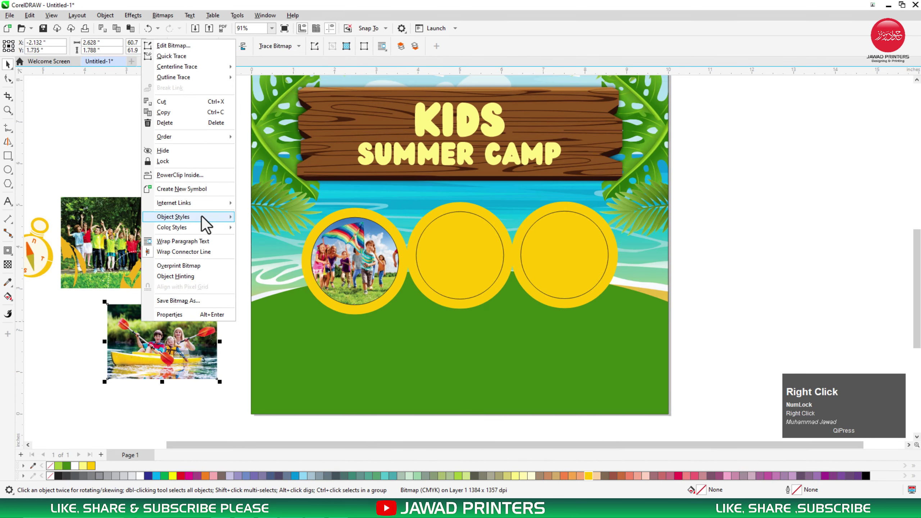
left_click(202, 177)
left_click(442, 245)
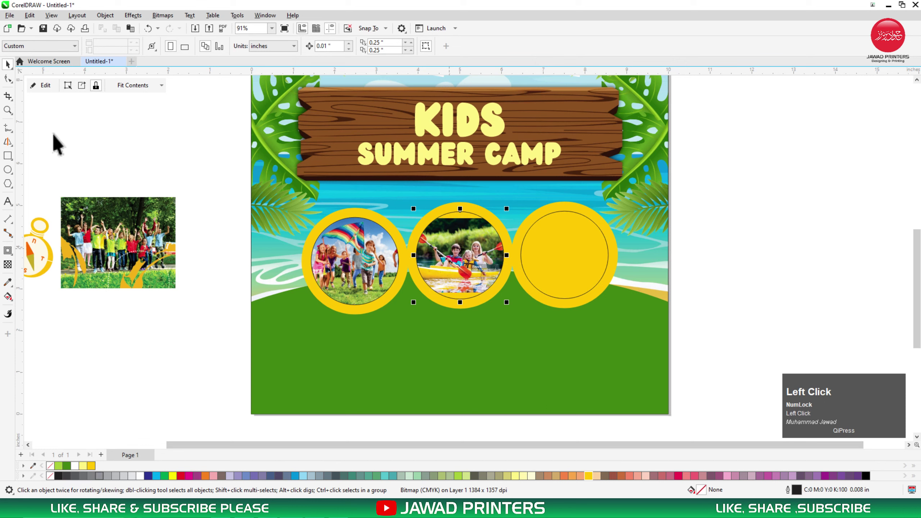
- Enlarge the kayaking photo to about 3.12 by 2.12 in within the middle circle and finish editing the PowerClip
left_click(42, 86)
left_click_drag(518, 295, 538, 305)
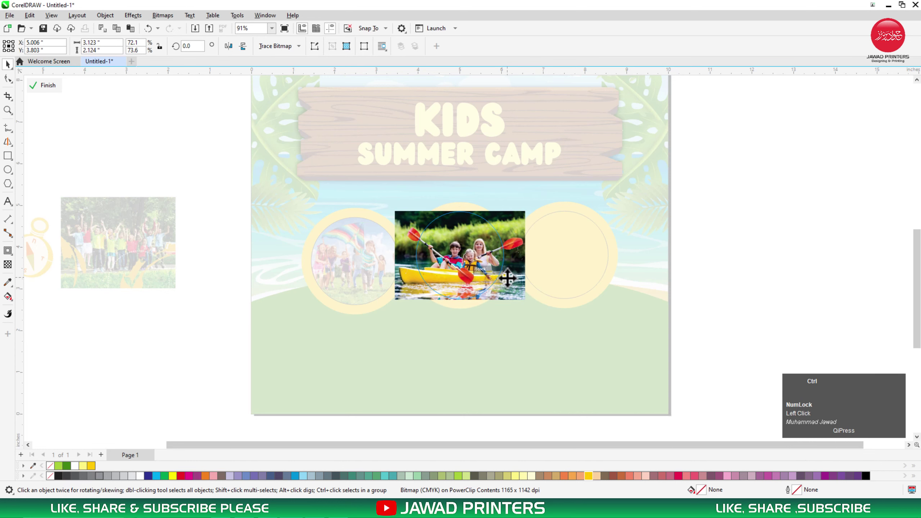
left_click(507, 278, "ctrl")
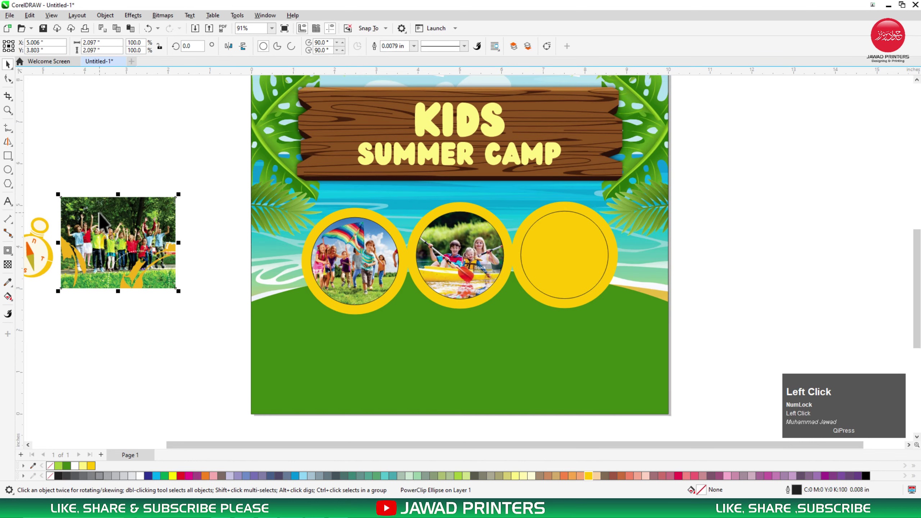
- PowerClip the photo of cheering children inside the right inner circle
right_click(101, 214)
left_click(166, 350)
left_click(549, 239)
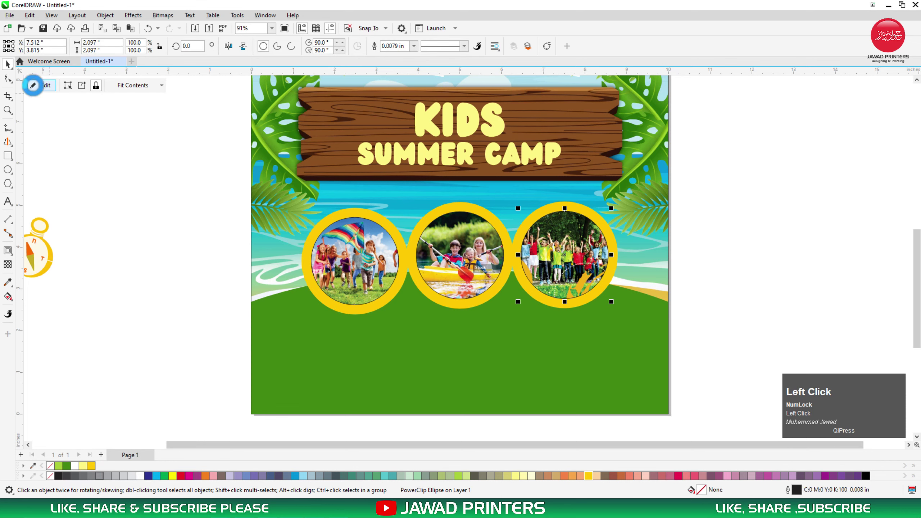
- Resize the cheering children photo to about 2.65 by 2.11 in within the right circle and finish editing the PowerClip
left_click(40, 86)
key("F2")
left_click_drag(714, 185, 417, 331)
left_click_drag(614, 137, 580, 179)
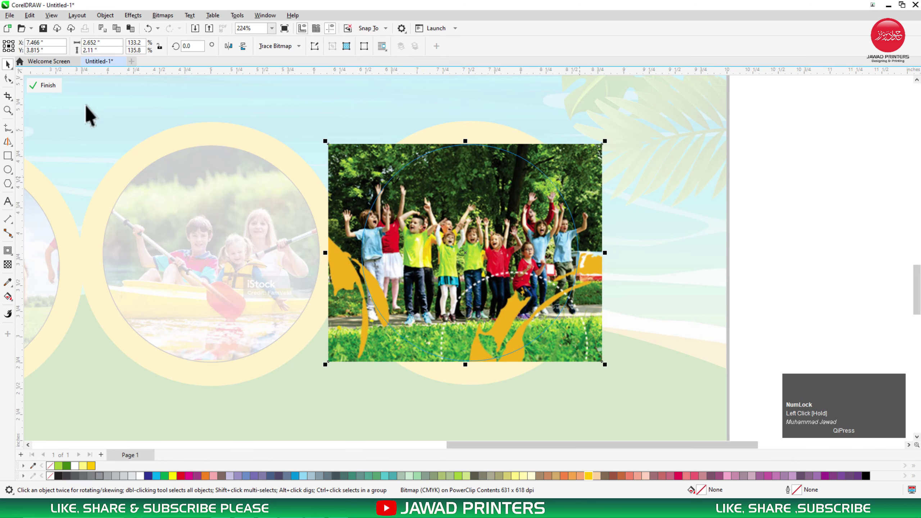
left_click(41, 86)
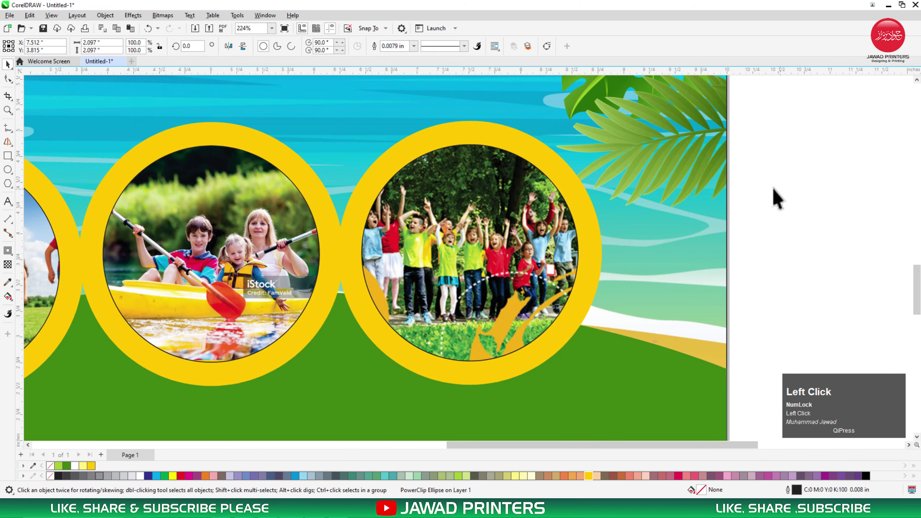
- Remove the outlines from the three circular photo frames
key("F3")
left_click(545, 251)
left_click(423, 243, "shift")
left_click(324, 239, "shift")
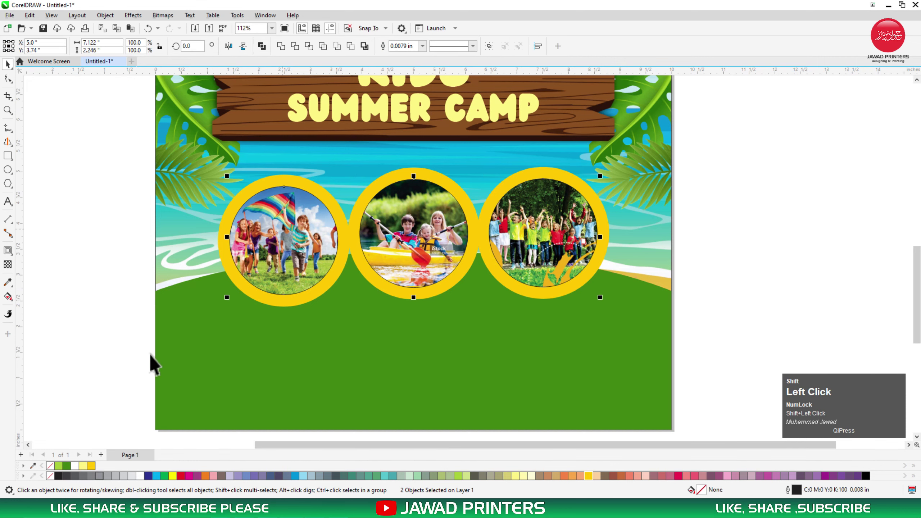
right_click(50, 476)
left_click(97, 312)
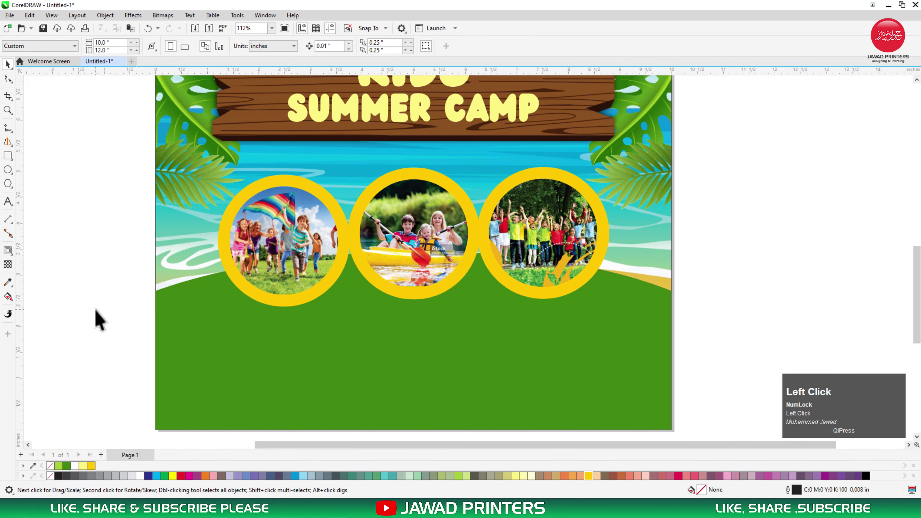
- Place the binoculars graphic on the hill's left edge beside the kite photo, bring it to the front and shrink it slightly
key("F3")
key("F2")
left_click_drag(647, 136, 10, 413)
left_click_drag(120, 264, 353, 270)
left_click_drag(292, 211, 416, 331)
key("shift+Page_Up")
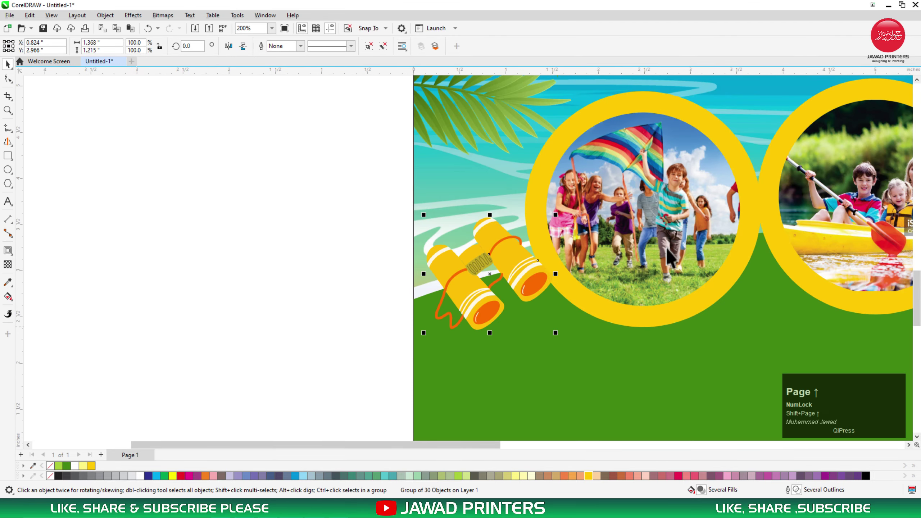
left_click_drag(556, 215, 545, 224)
left_click_drag(500, 256, 508, 282)
- Place the compass graphic at the page's right edge beside the cheering children photo and bring it to the front
key("F3")
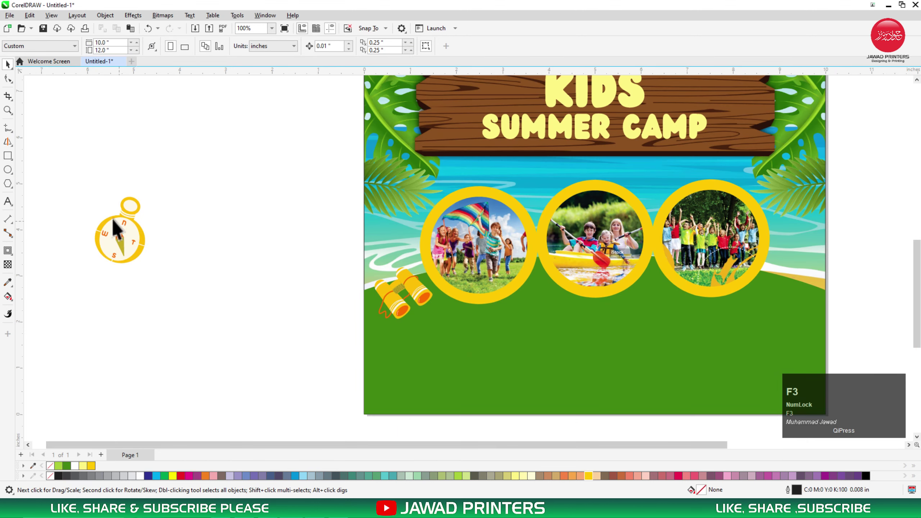
left_click_drag(122, 228, 784, 270)
key("F2")
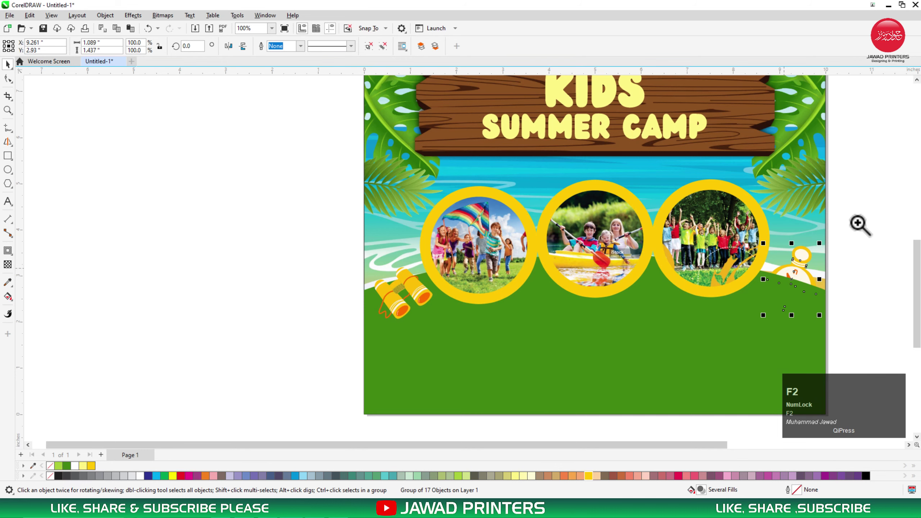
left_click_drag(860, 222, 750, 348)
key("shift+Page_Up")
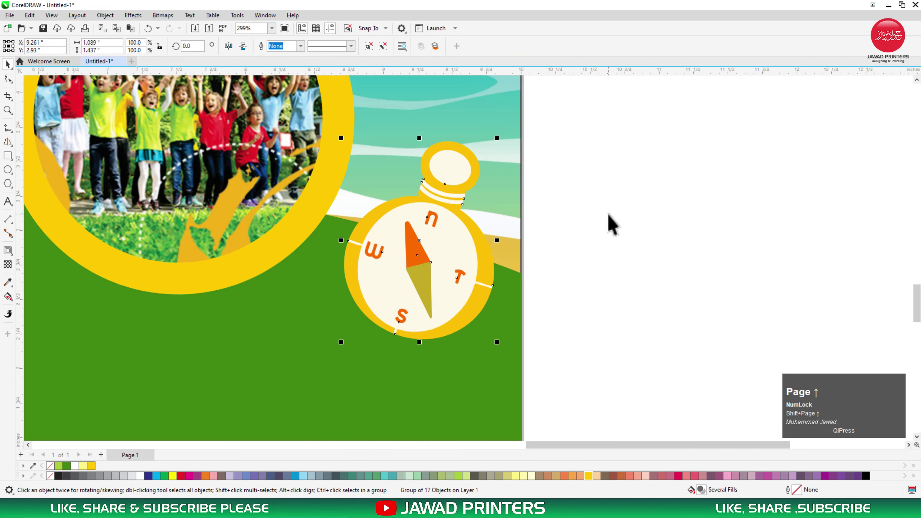
- Scale the compass down to about 0.94 by 1.24 in and nudge it into place beside the right photo circle
left_click_drag(497, 138, 493, 148)
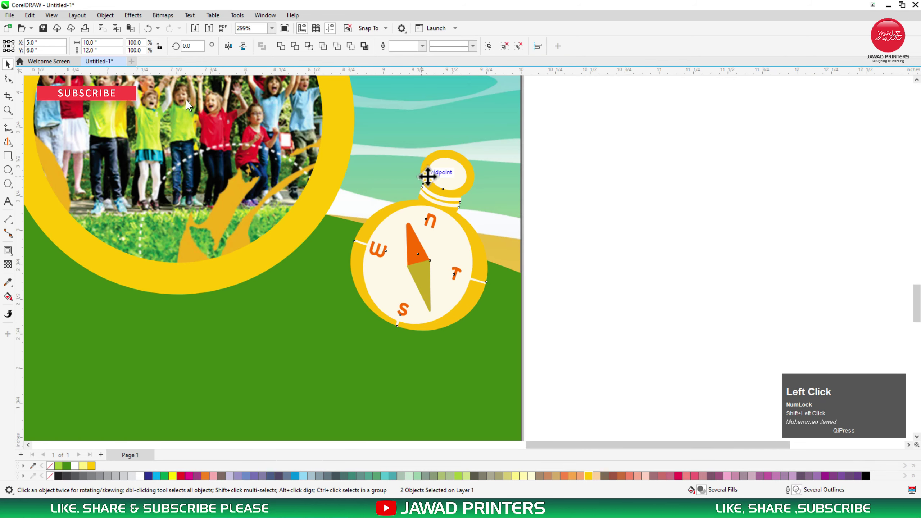
left_click(572, 167)
left_click(444, 174)
left_click_drag(492, 146, 487, 154)
left_click_drag(456, 181, 460, 181)
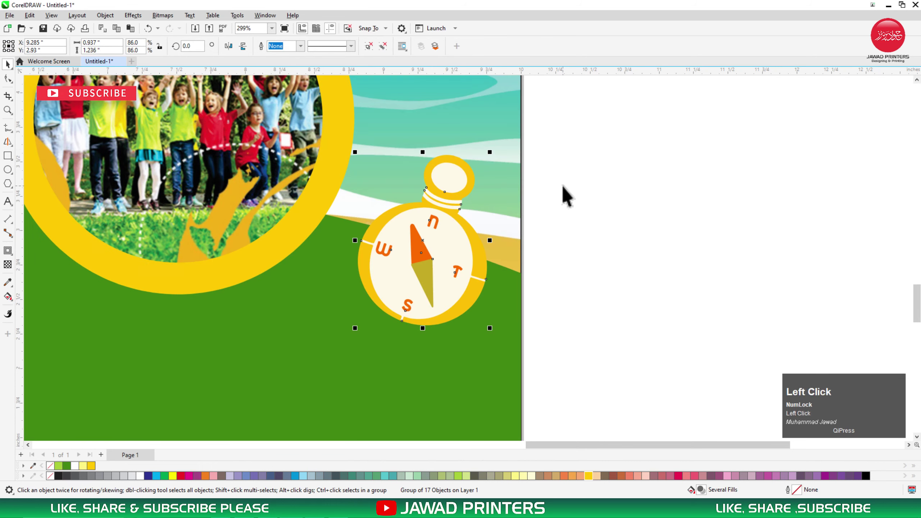
left_click(562, 184)
- Add the text line "get ready from exciting adventure at our" on the green hill below the photo circles
key("F3")
key("F3")
key("z")
left_click_drag(735, 134, 61, 347)
left_click(8, 201)
left_click(288, 258)
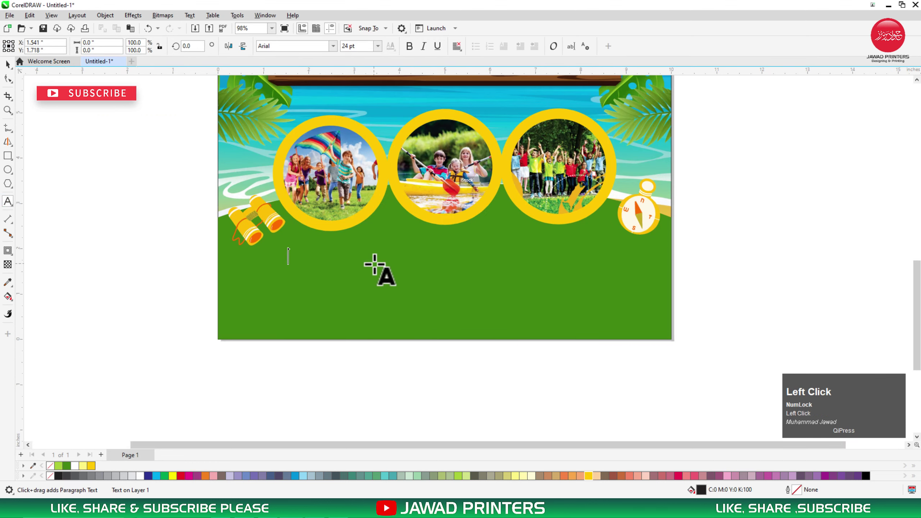
type("get re")
key("BackSpace")
type("read")
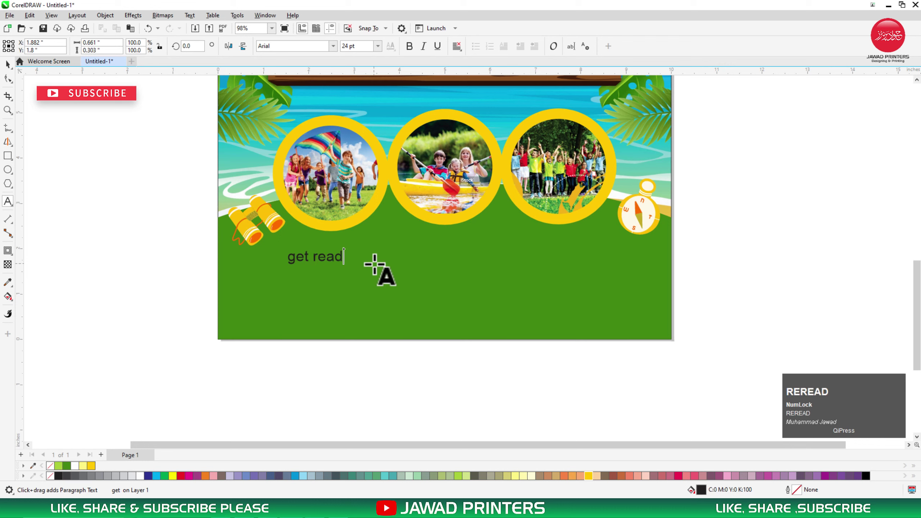
type("y ")
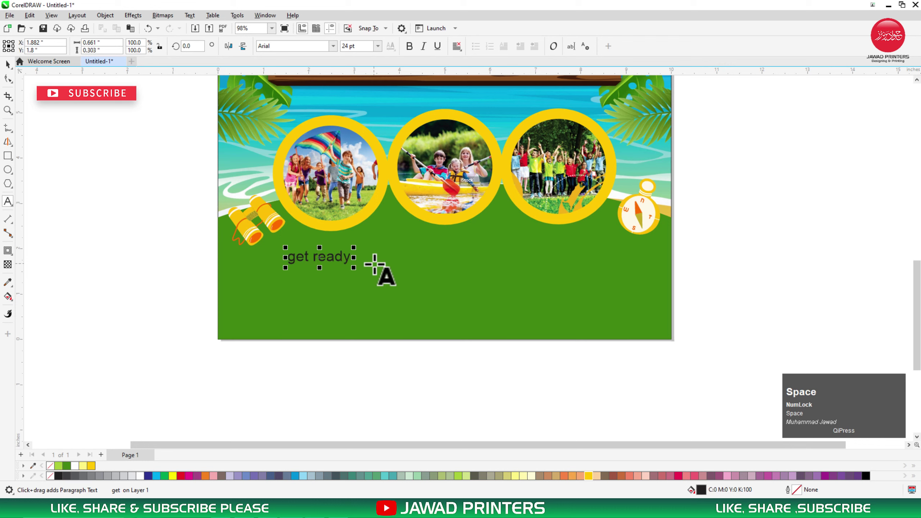
type("from excit")
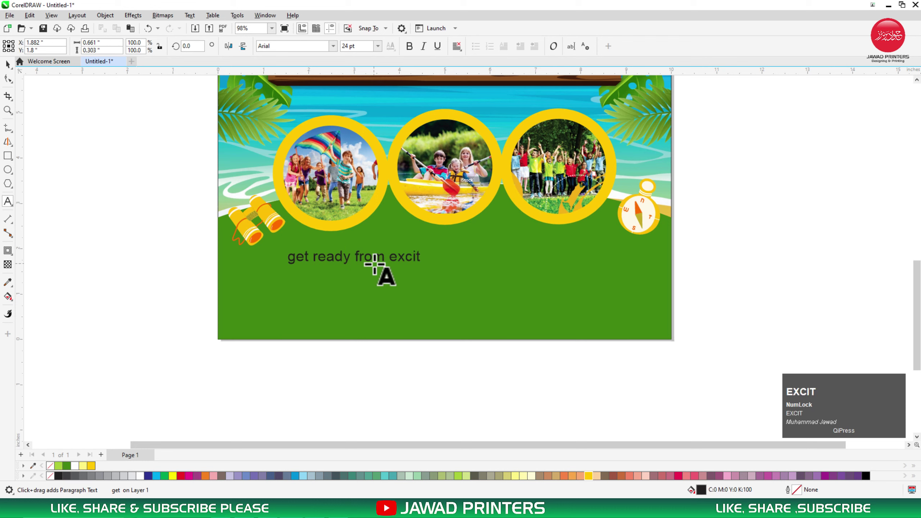
type("ing adventure")
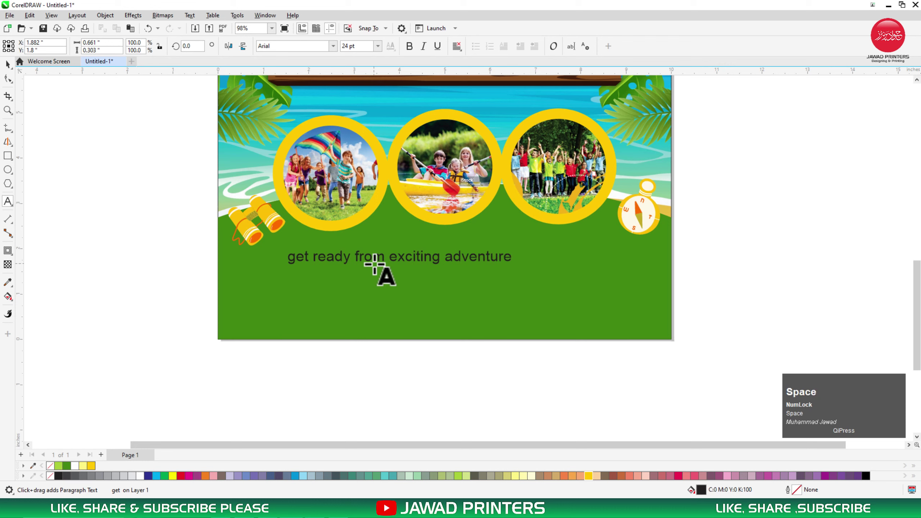
type(" at our")
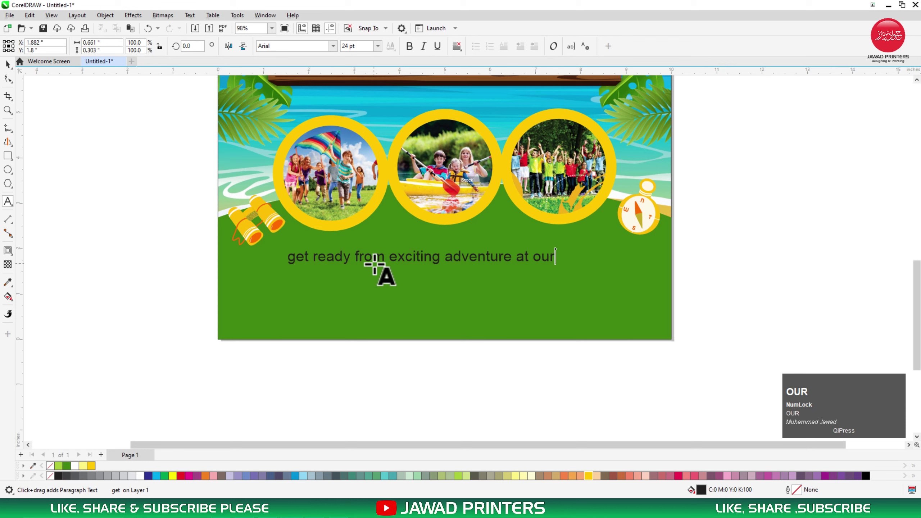